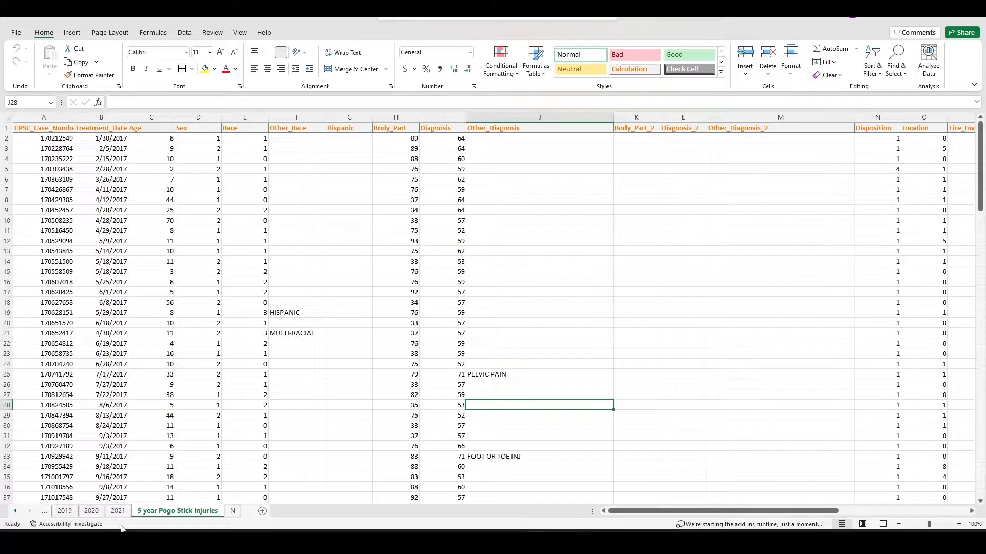
# - Look through the 5 year Pogo Stick Injuries data and the case numbers on the N sheet
pyautogui.click(17, 512)
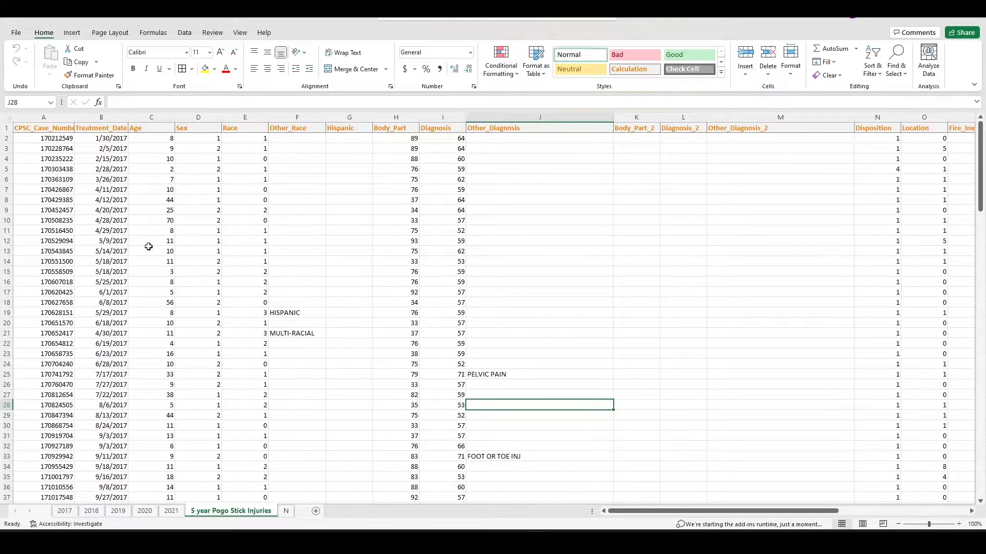
pyautogui.scroll(-11, 194, 251)
pyautogui.scroll(3, 194, 277)
pyautogui.scroll(8, 195, 277)
pyautogui.click(285, 510)
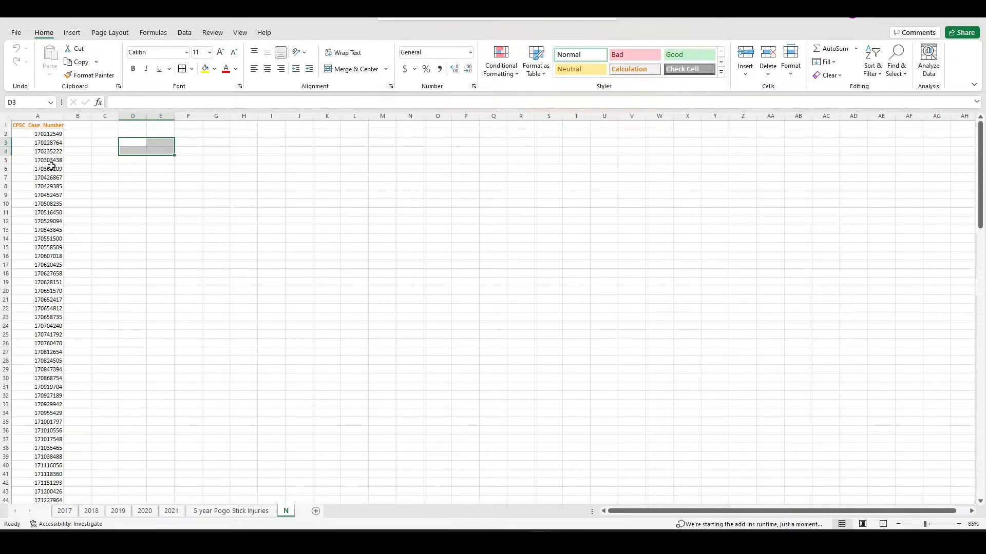
pyautogui.click(249, 512)
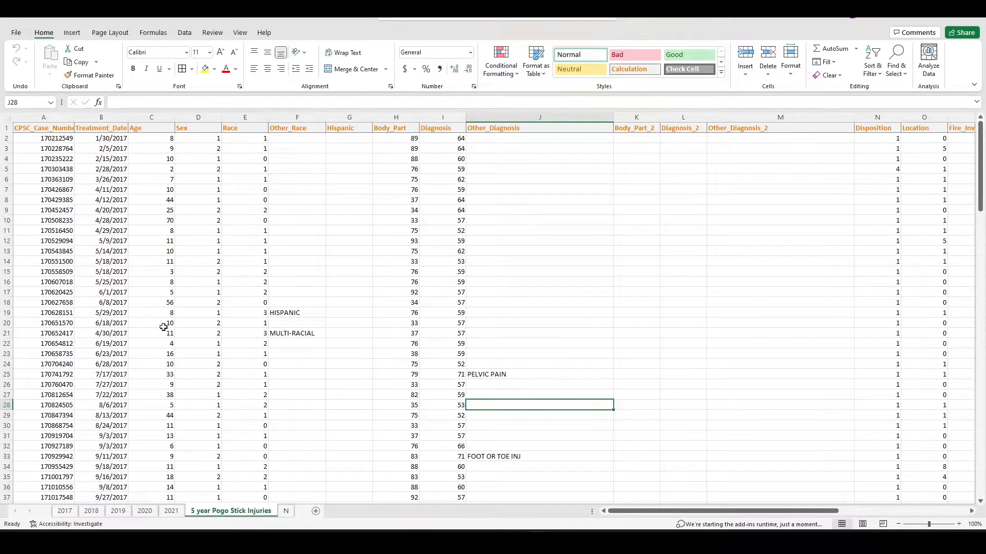
pyautogui.click(286, 511)
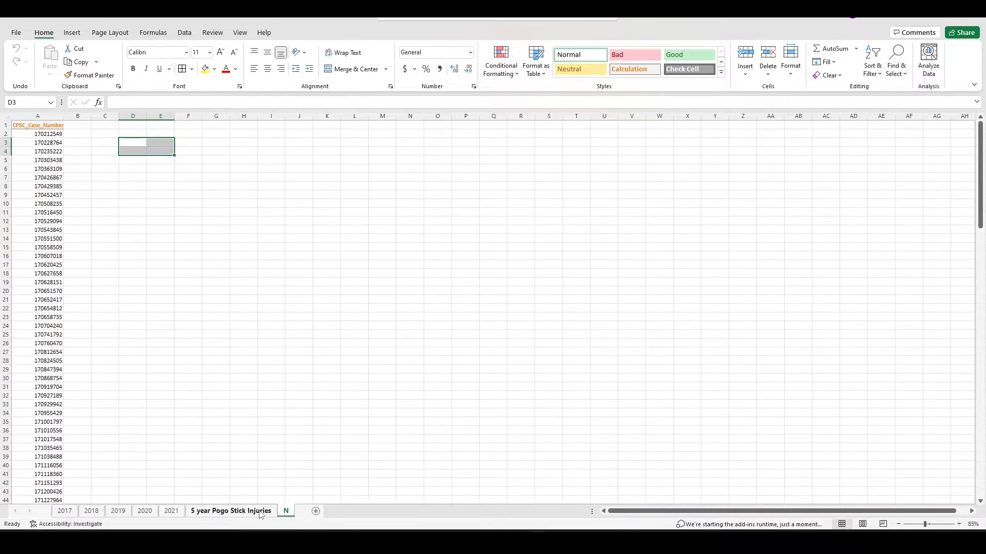
# - Add a new worksheet after the N sheet and name it Dates
pyautogui.click(316, 512)
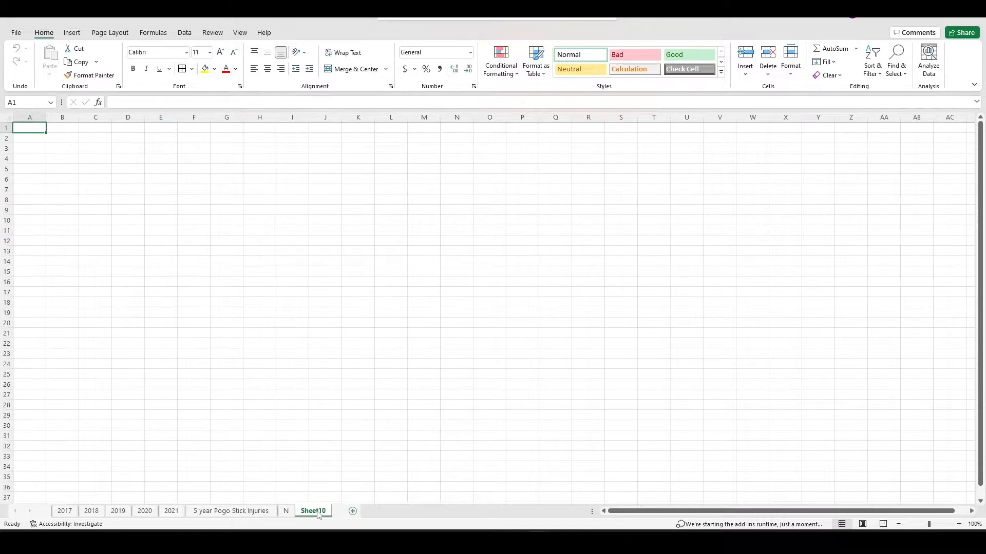
pyautogui.doubleClick(318, 511)
pyautogui.write('Da')
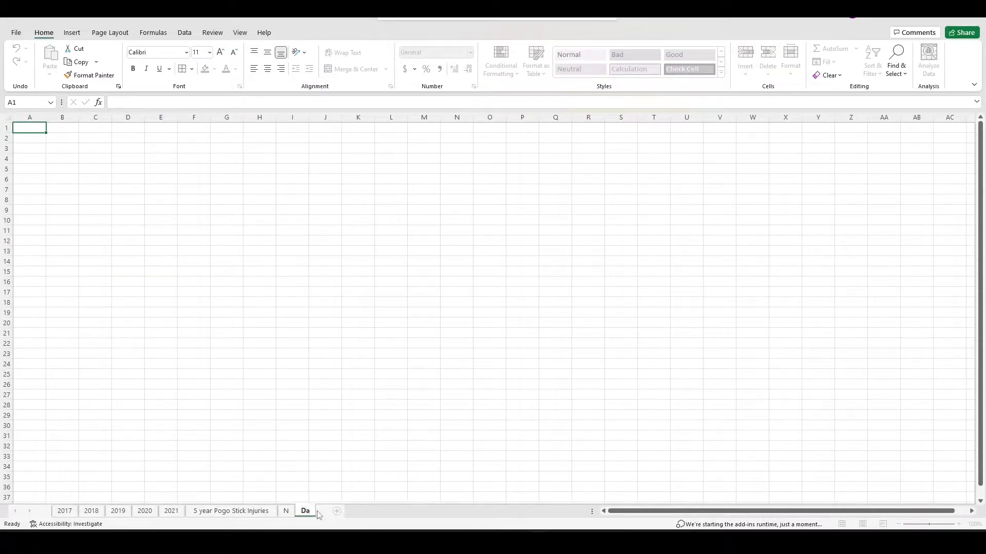
pyautogui.write('tes')
pyautogui.press('Return')
# - Copy the Treatment_Date column from the 5 year Pogo Stick Injuries sheet into column A of Dates and widen it slightly
pyautogui.click(266, 512)
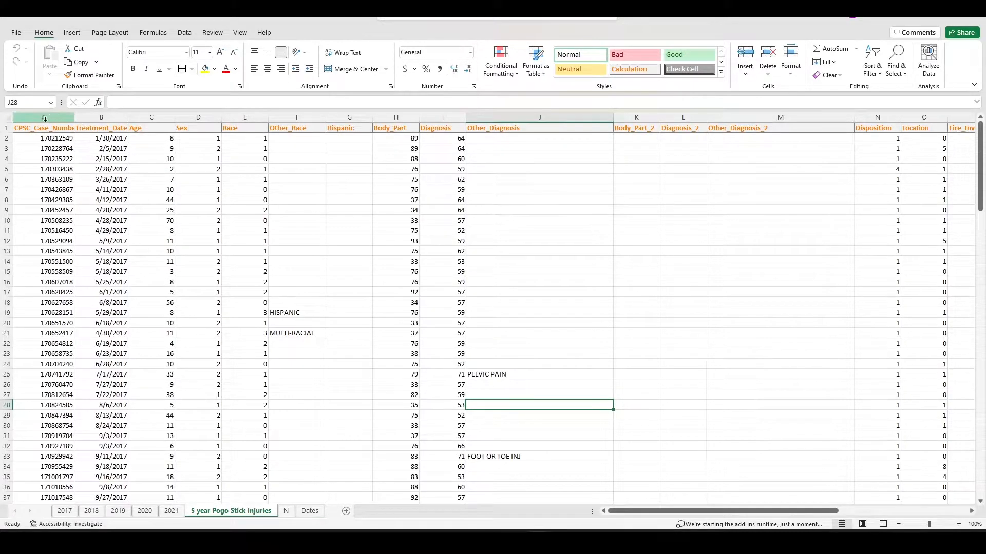
pyautogui.click(91, 116)
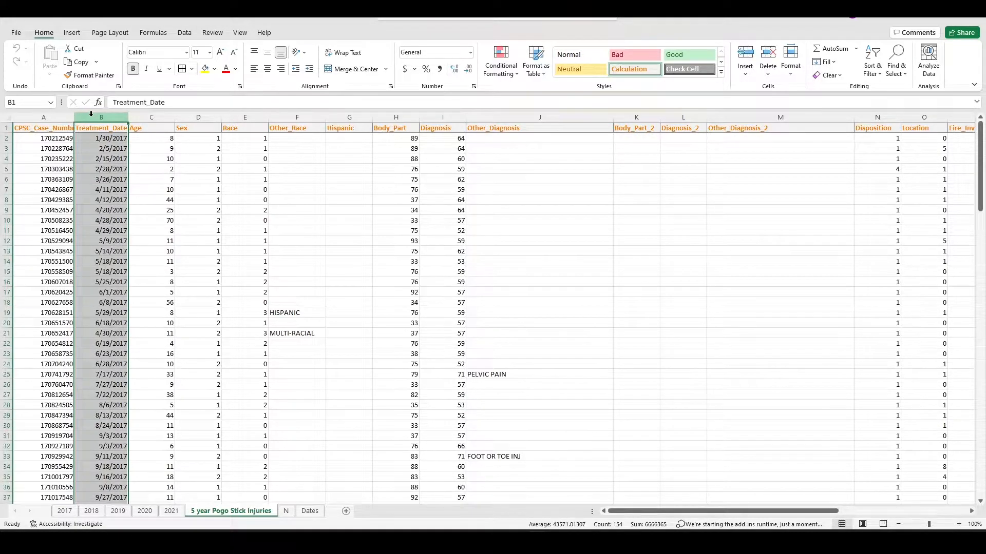
pyautogui.hotkey('ctrl', 'c')
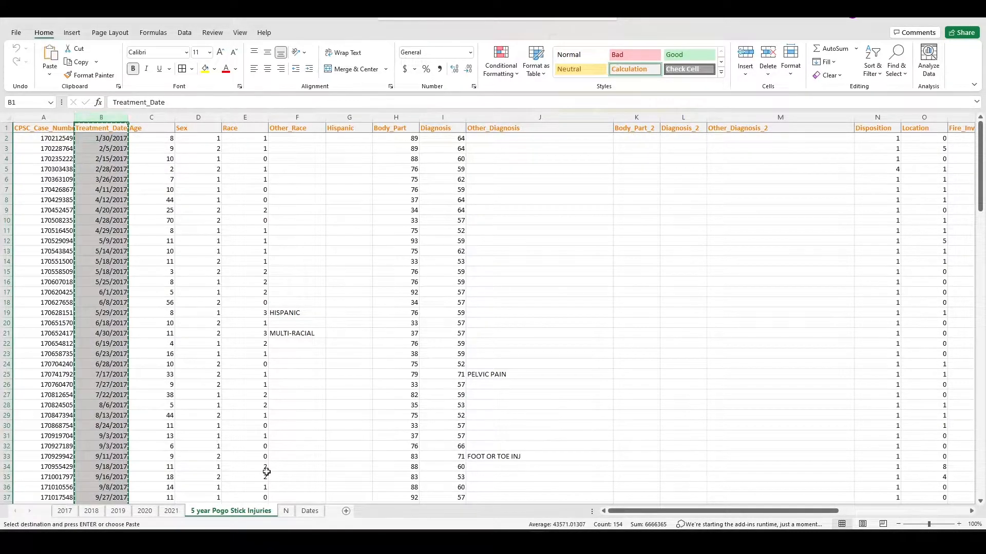
pyautogui.click(310, 511)
pyautogui.click(35, 118)
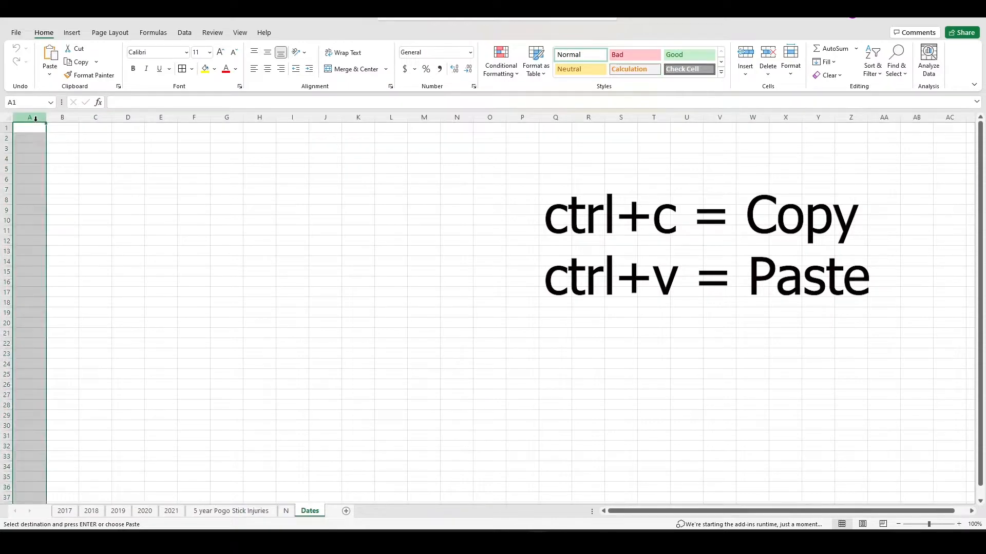
pyautogui.hotkey('ctrl', 'v')
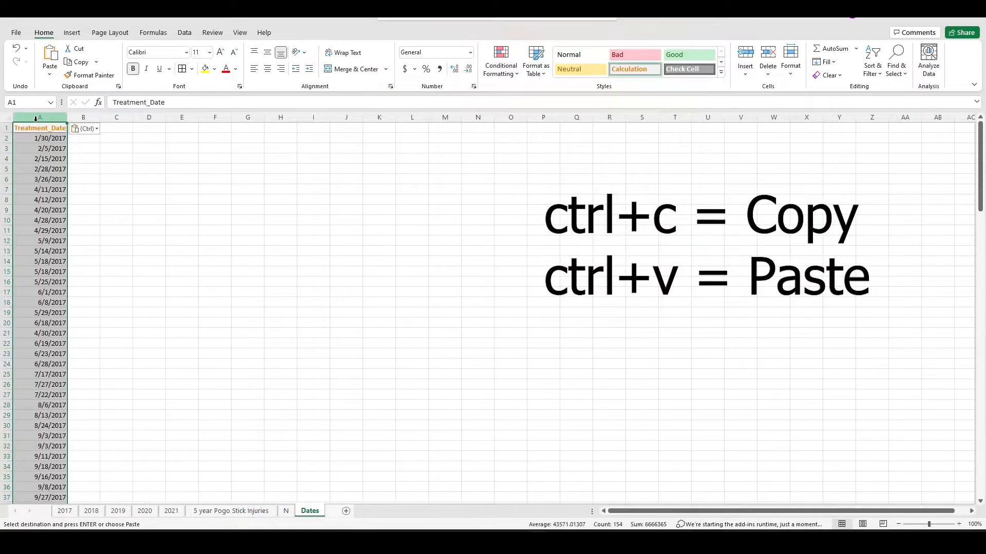
pyautogui.click(107, 188)
pyautogui.moveTo(67, 118); pyautogui.dragTo(71, 117)
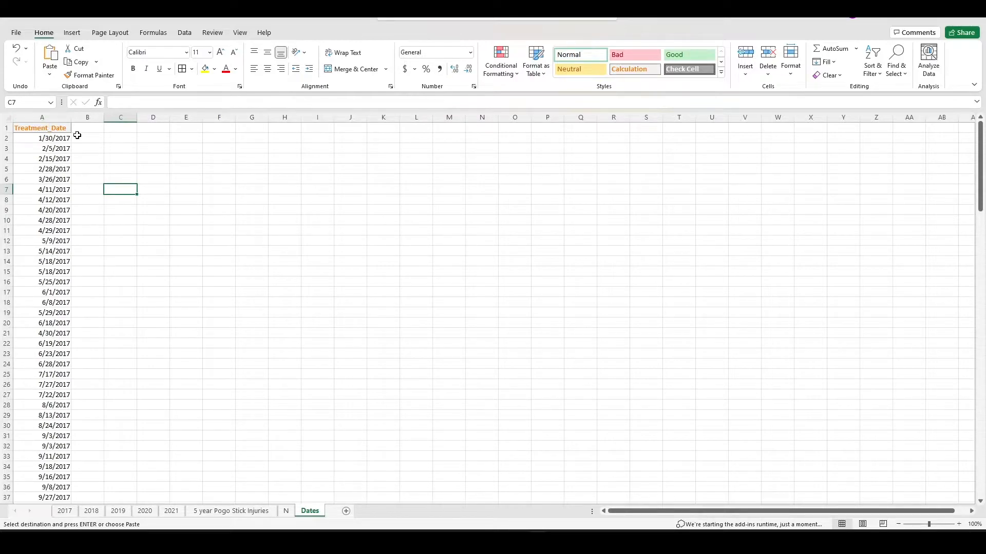
# - Extract the year of every treatment date by entering =TEXT(A2:A154, "YYYY") in cell C2
pyautogui.click(118, 139)
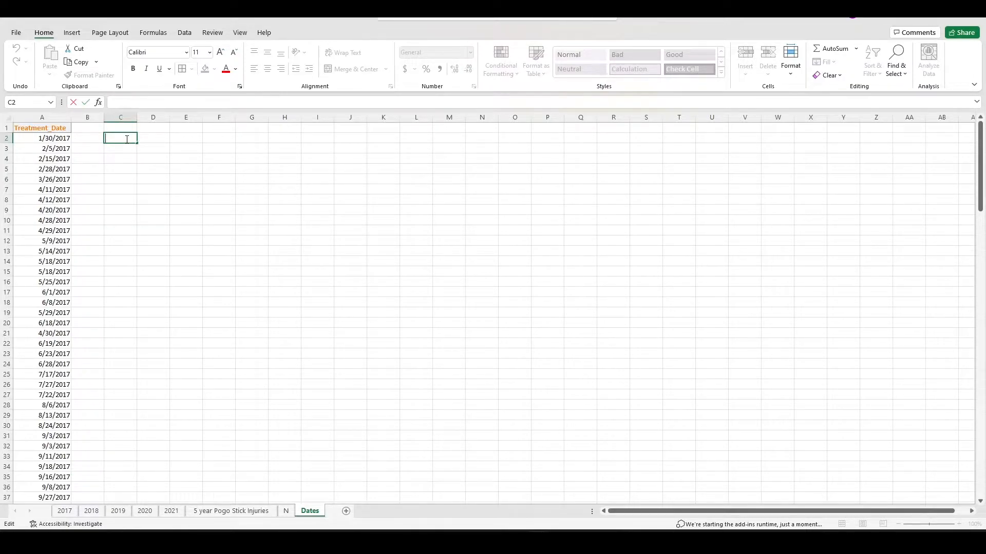
pyautogui.write('=')
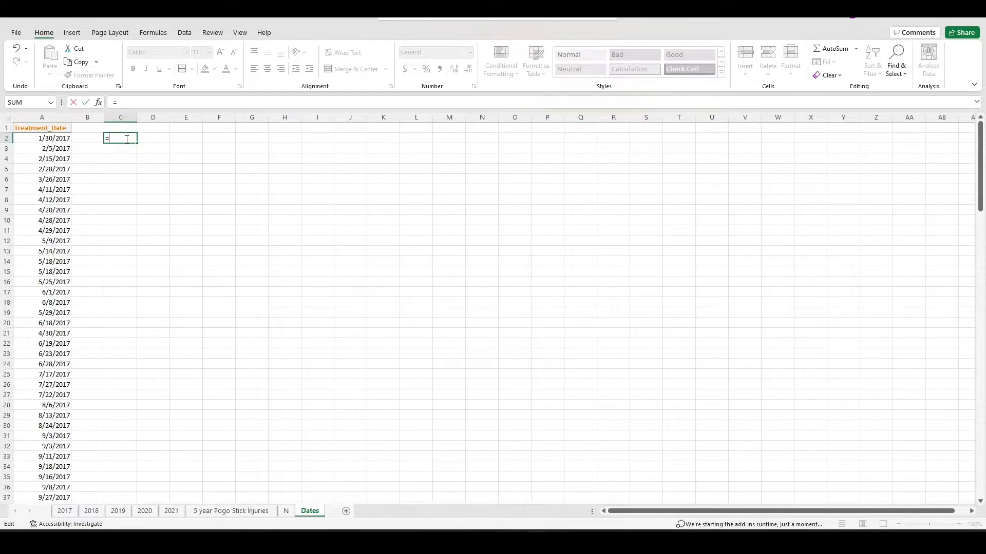
pyautogui.write('text')
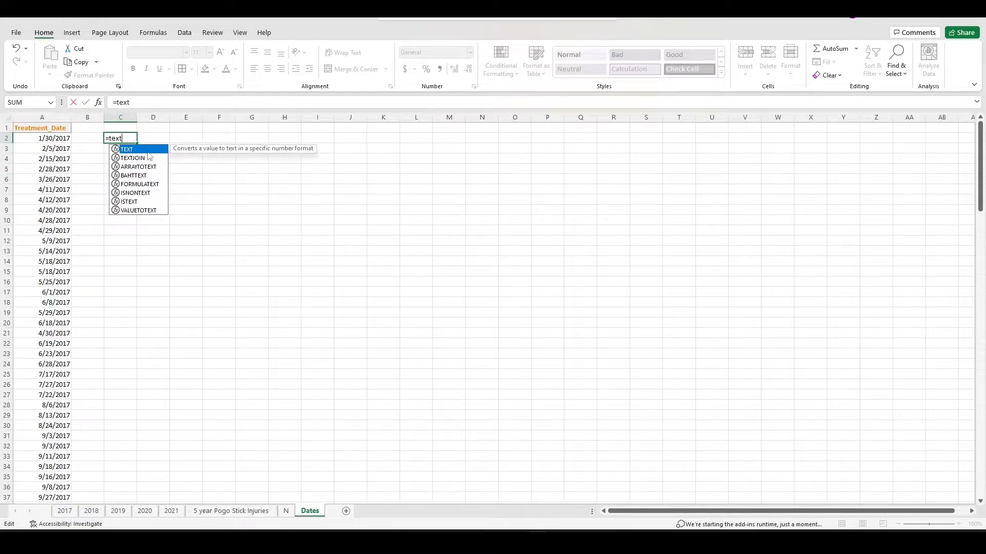
pyautogui.doubleClick(142, 151)
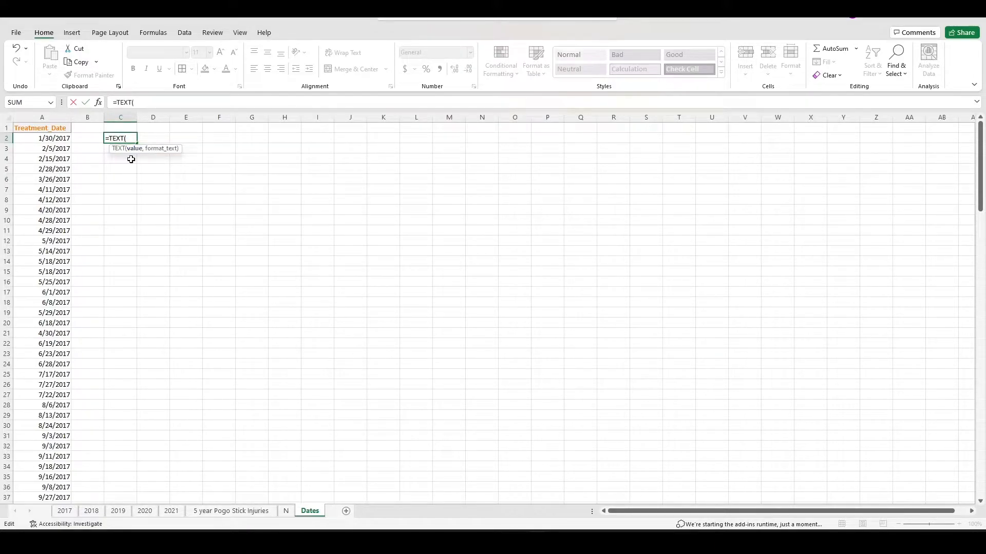
pyautogui.click(47, 138)
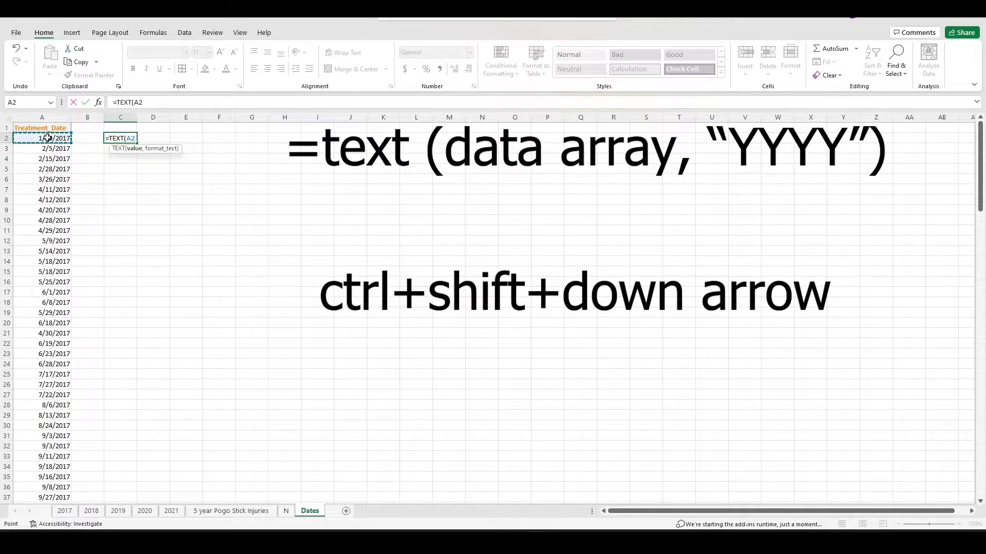
pyautogui.hotkey('ctrl', 'shift', 'Down')
pyautogui.scroll(20, 118, 286)
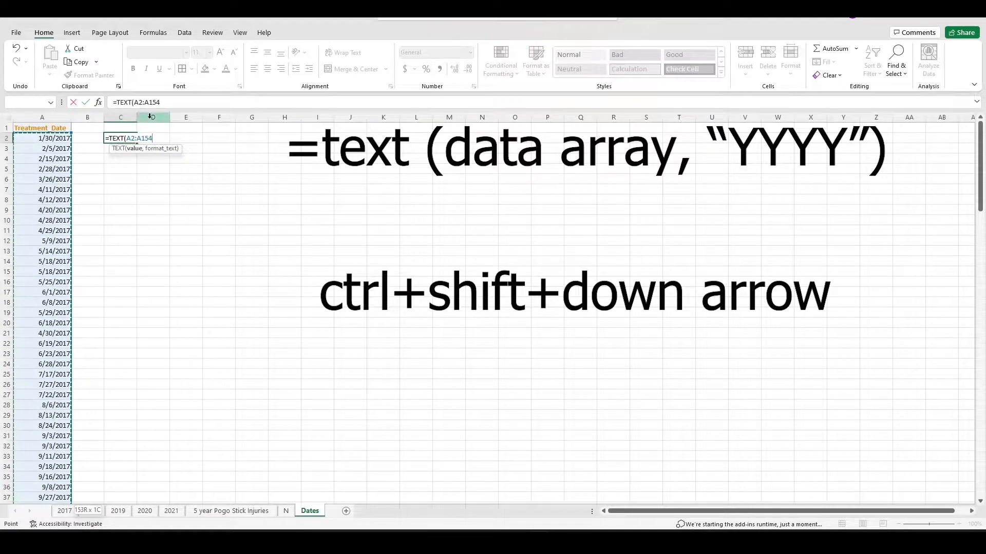
pyautogui.write(',')
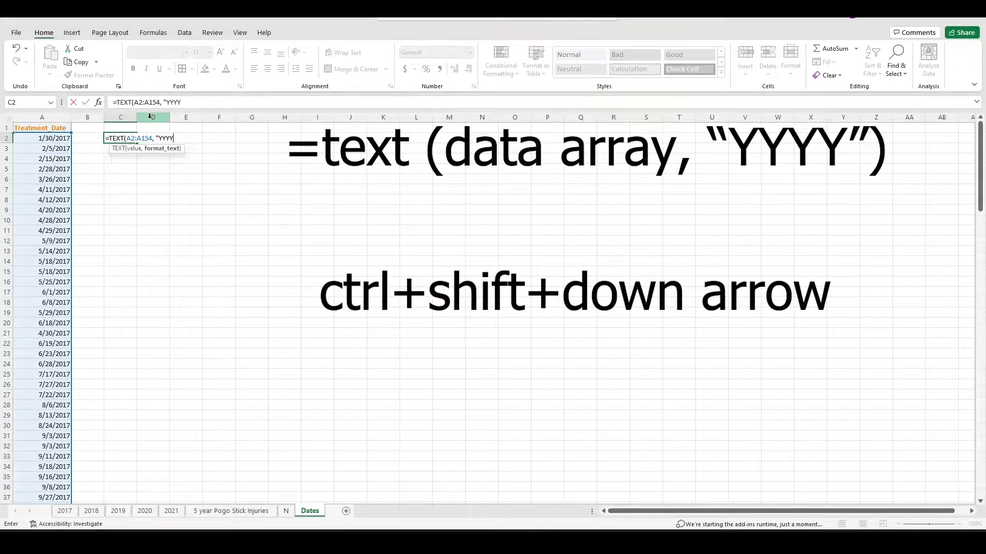
pyautogui.write('"YYYY")')
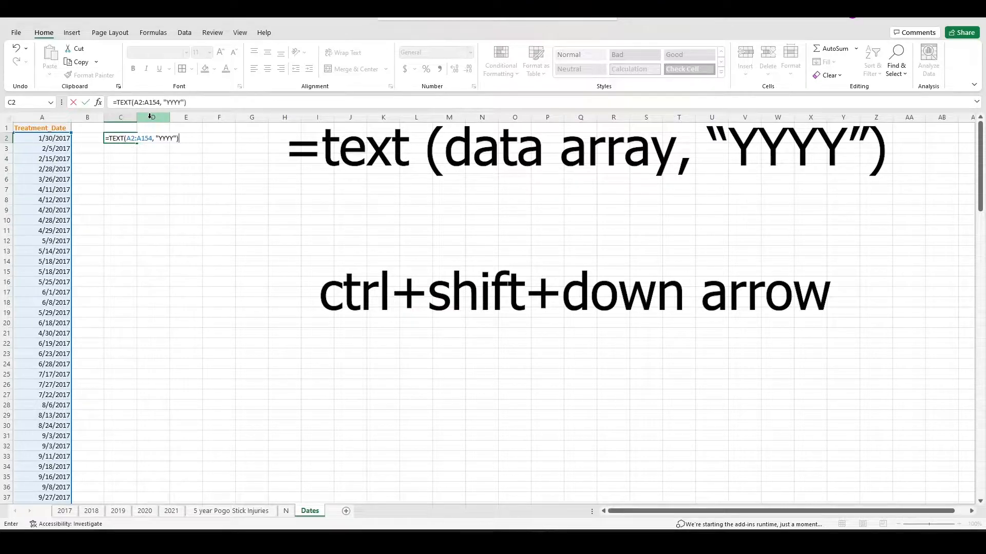
pyautogui.press('Return')
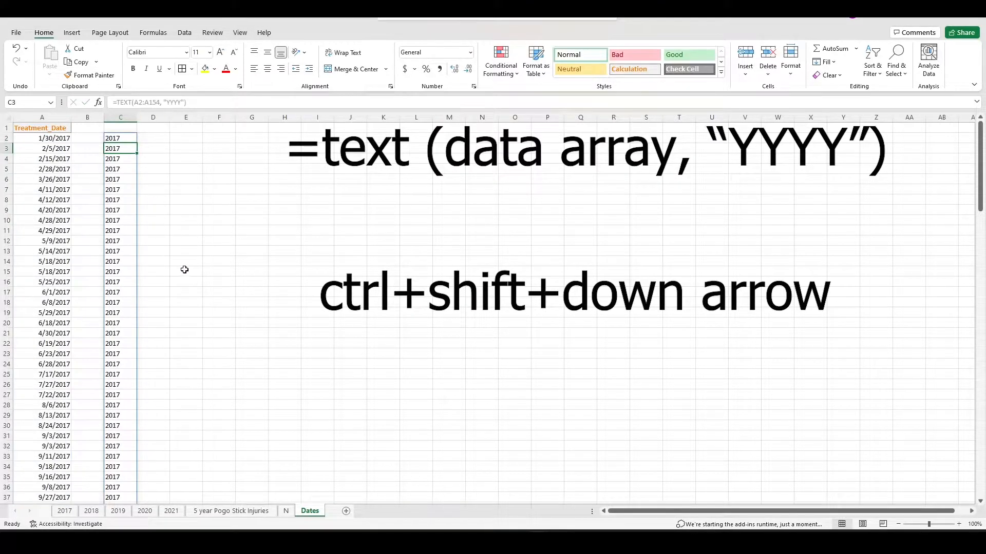
# - Run Analyze Data on the extracted years in C2:C154 and insert the suggested PivotTable that counts each year
pyautogui.scroll(-15, 162, 344)
pyautogui.scroll(15, 172, 378)
pyautogui.click(125, 138)
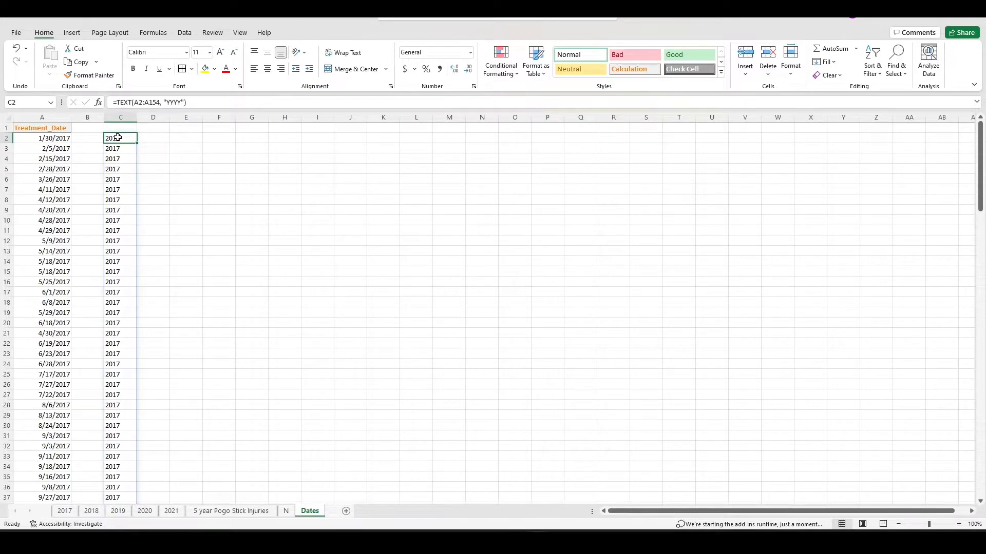
pyautogui.hotkey('ctrl', 'shift', 'Down')
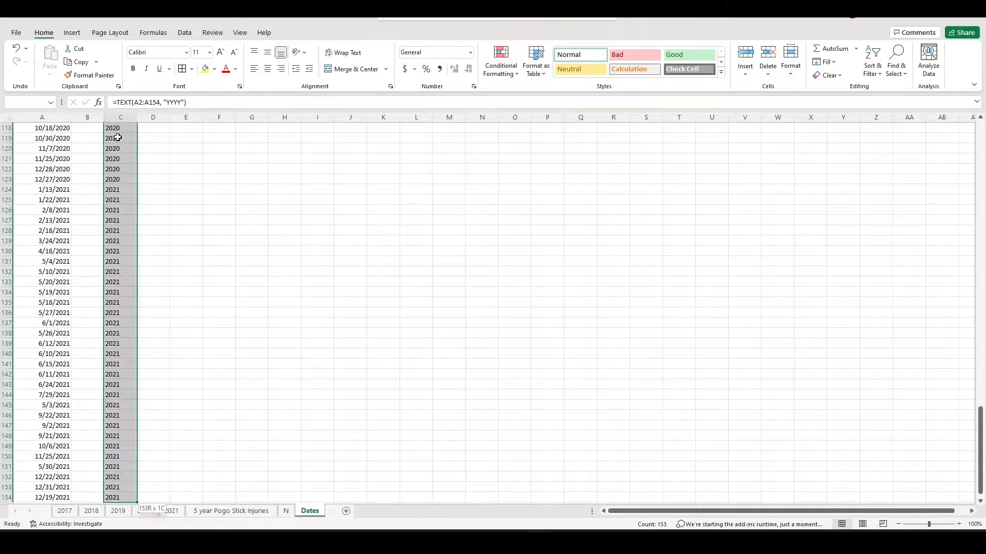
pyautogui.scroll(20, 268, 328)
pyautogui.scroll(18, 268, 328)
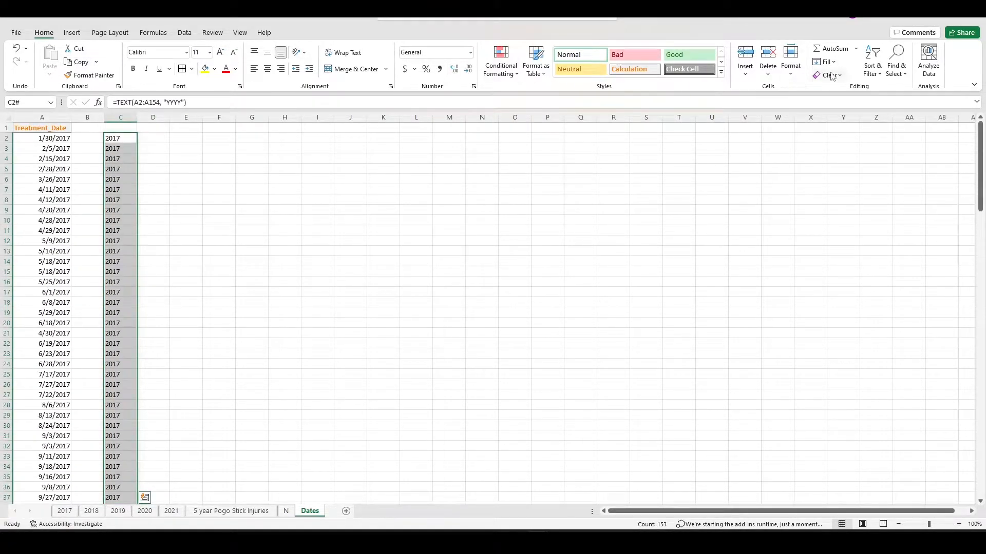
pyautogui.click(930, 53)
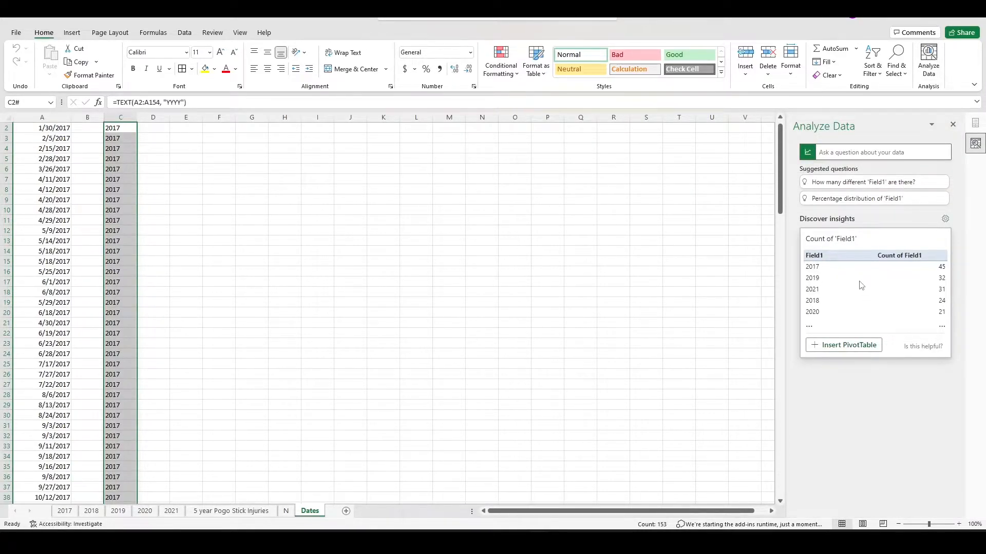
pyautogui.click(849, 289)
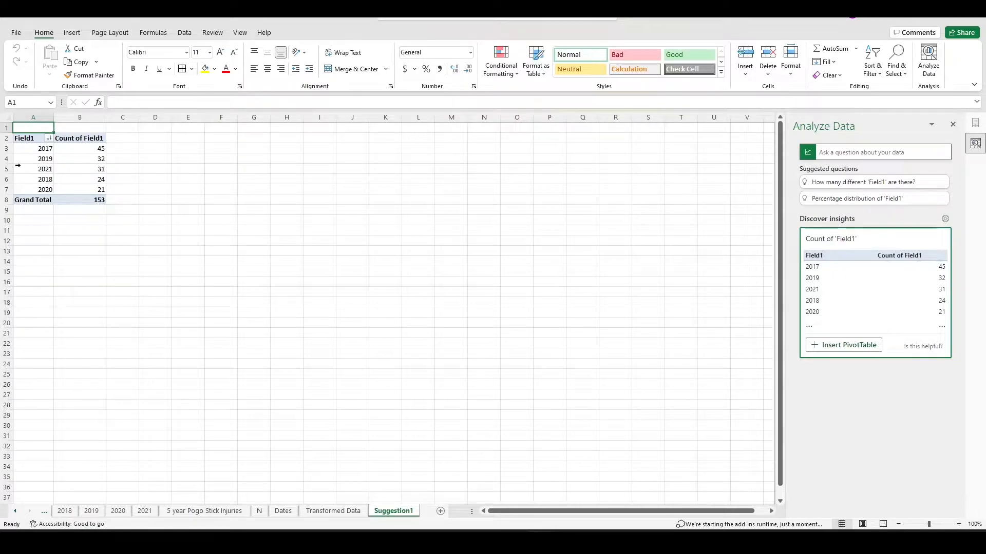
# - Copy the PivotTable's year and count rows, without headings or grand total, to a plain range starting at D3
pyautogui.moveTo(56, 148)
pyautogui.moveTo(45, 149); pyautogui.dragTo(76, 185)
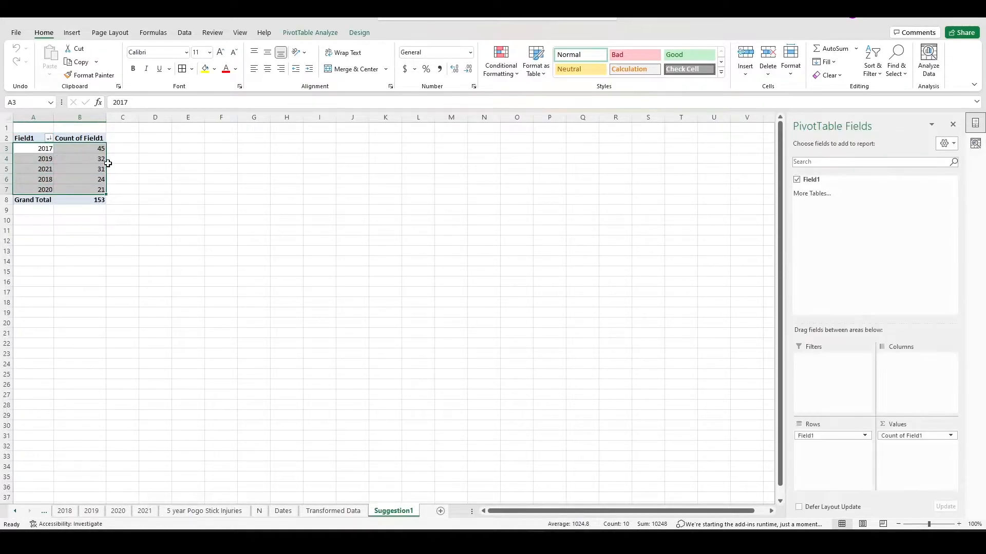
pyautogui.hotkey('ctrl', 'c')
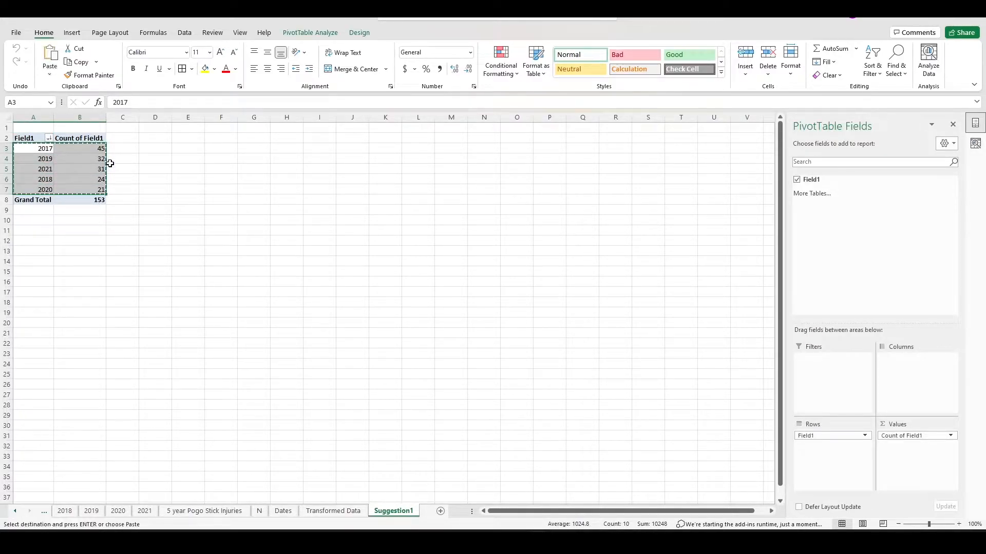
pyautogui.moveTo(167, 148); pyautogui.dragTo(202, 187)
pyautogui.hotkey('ctrl', 'v')
pyautogui.click(238, 169)
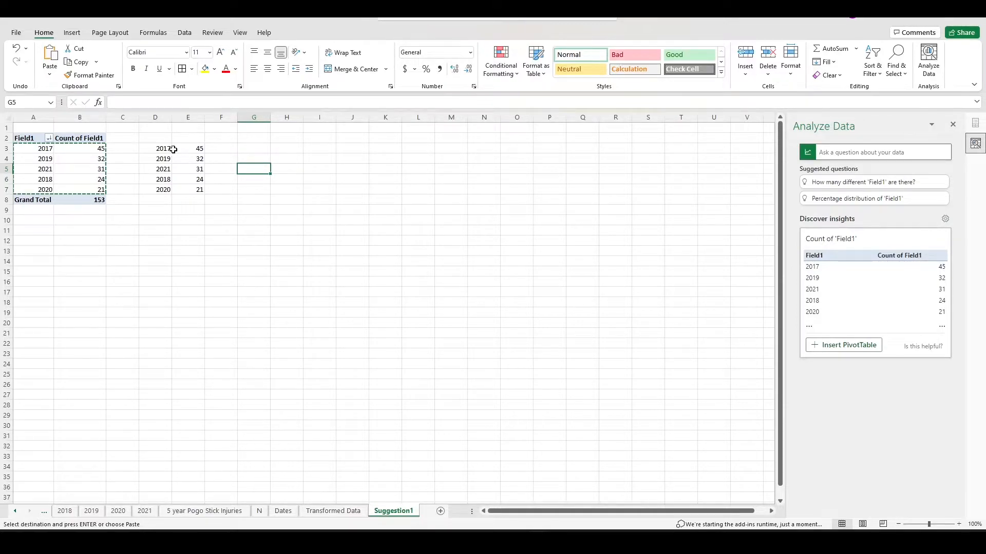
# - Sort columns D and E with a custom sort by the years in column D, smallest to largest
pyautogui.moveTo(165, 149); pyautogui.dragTo(161, 188)
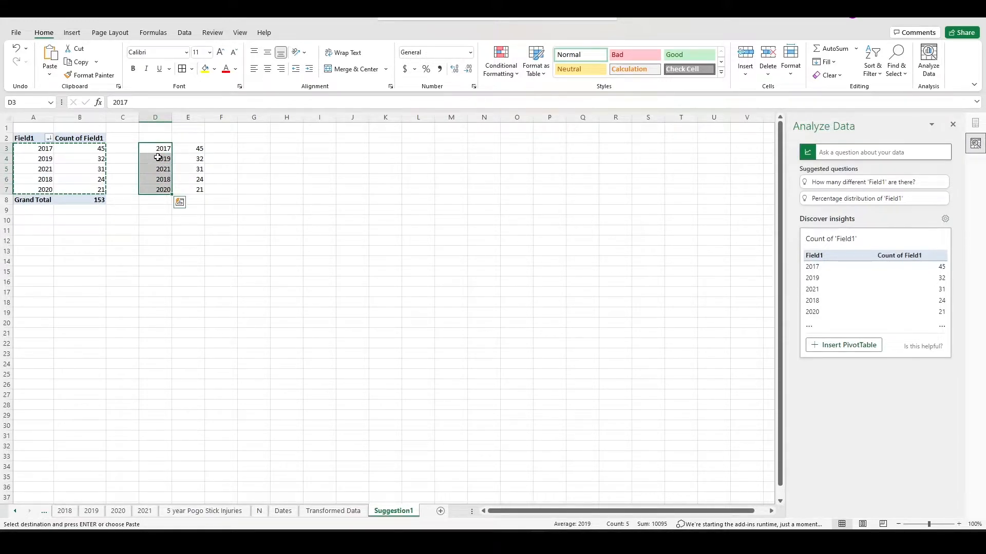
pyautogui.click(161, 119)
pyautogui.moveTo(161, 119); pyautogui.dragTo(188, 118)
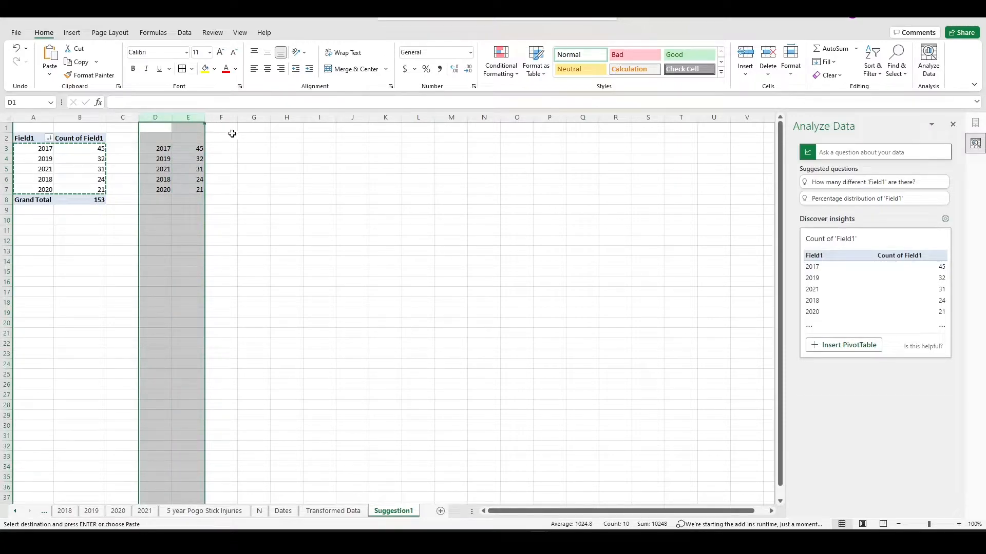
pyautogui.click(952, 124)
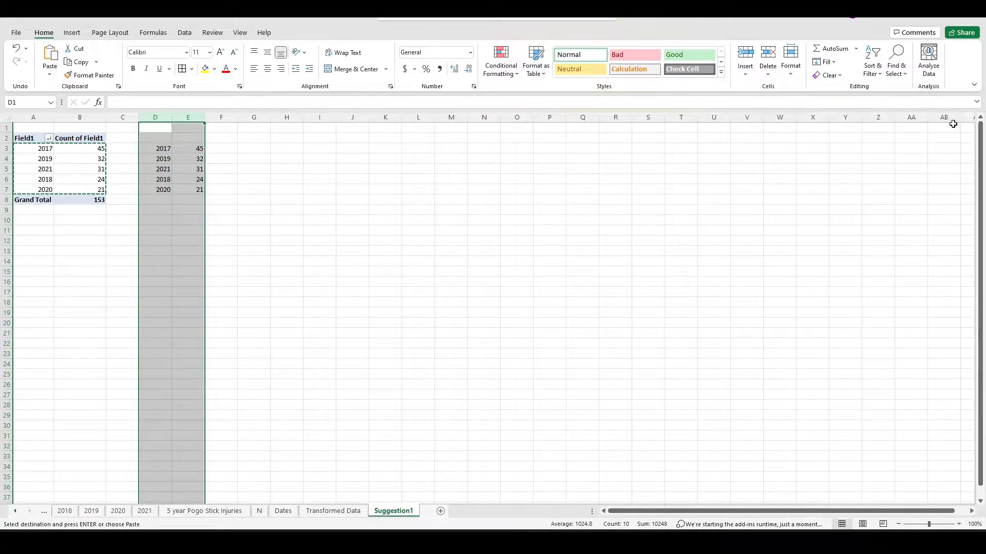
pyautogui.click(877, 75)
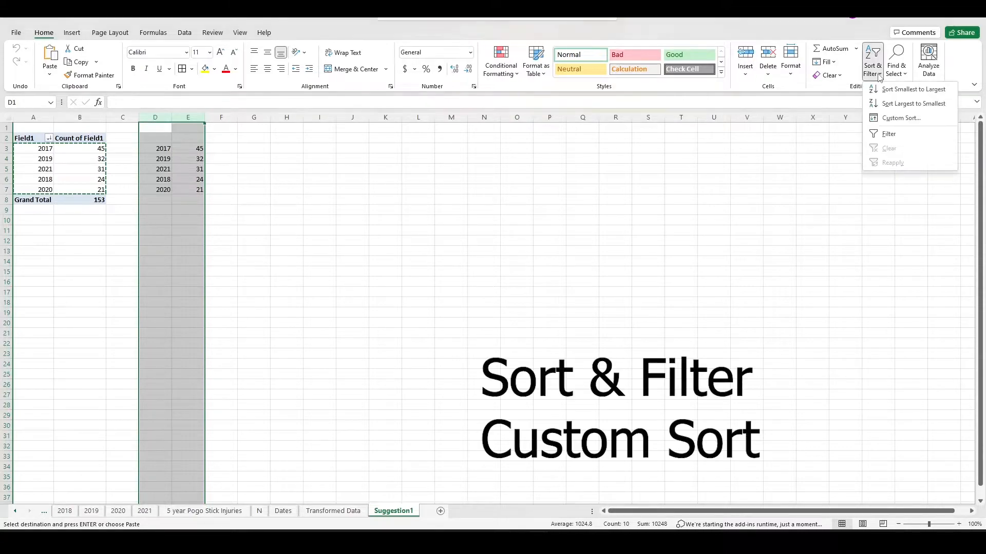
pyautogui.click(887, 120)
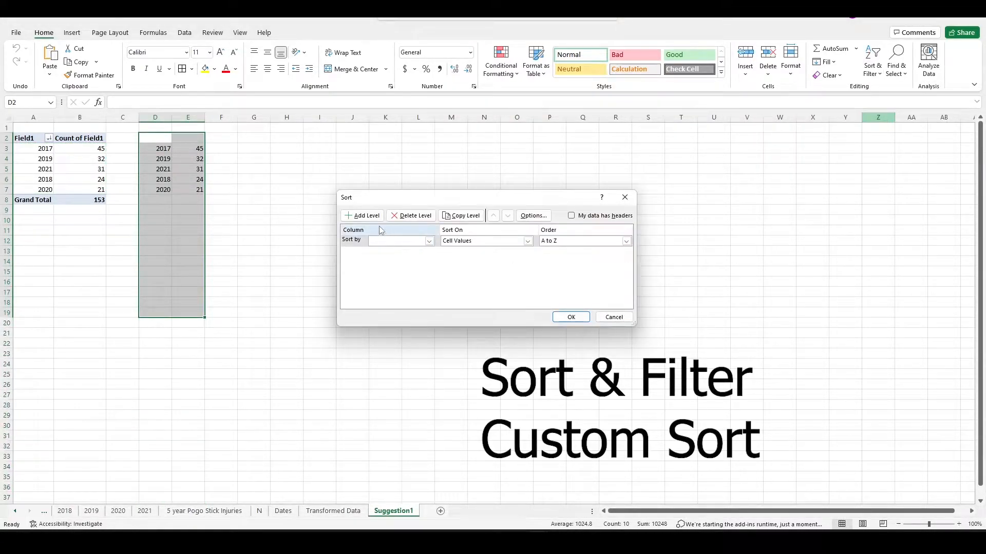
pyautogui.click(403, 241)
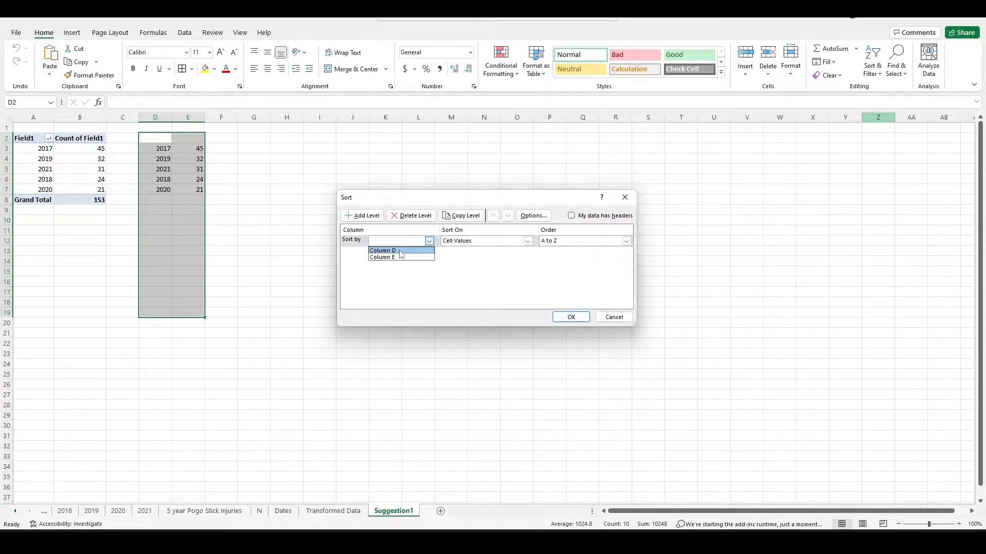
pyautogui.click(401, 252)
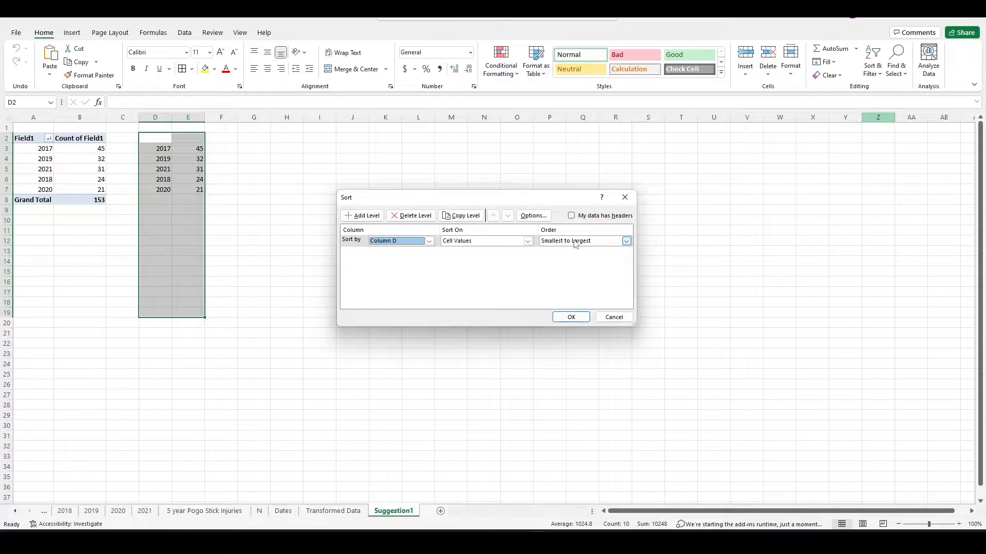
pyautogui.click(567, 316)
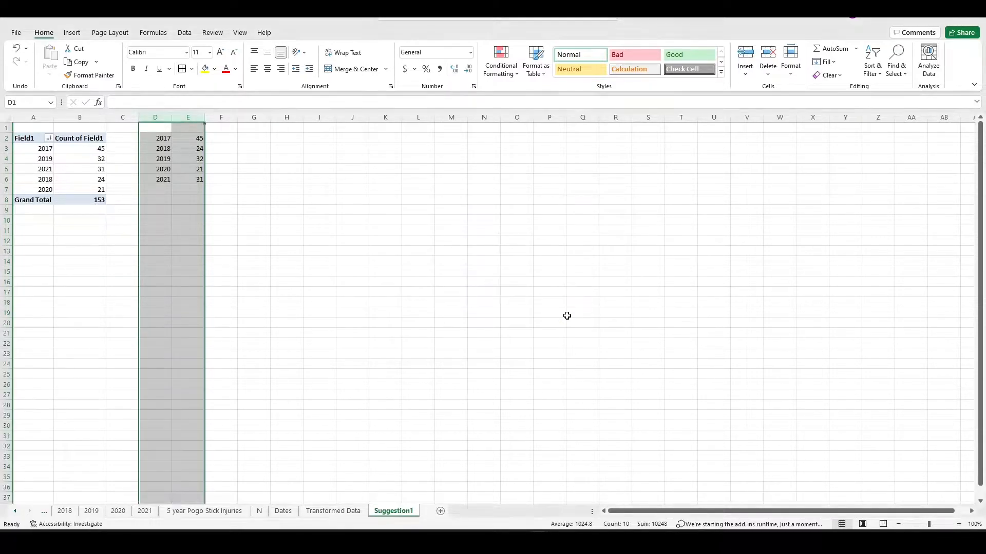
# - Add the headings Year and N in D1 and E1 and apply all borders to D1:E6
pyautogui.click(218, 191)
pyautogui.click(166, 130)
pyautogui.write('Year')
pyautogui.press('Tab')
pyautogui.write('N')
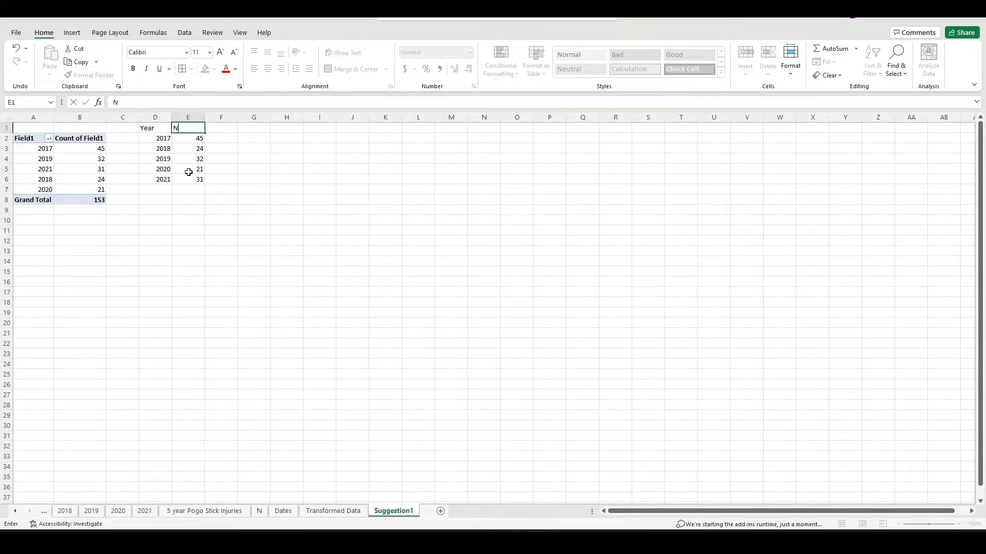
pyautogui.moveTo(196, 180); pyautogui.dragTo(149, 126)
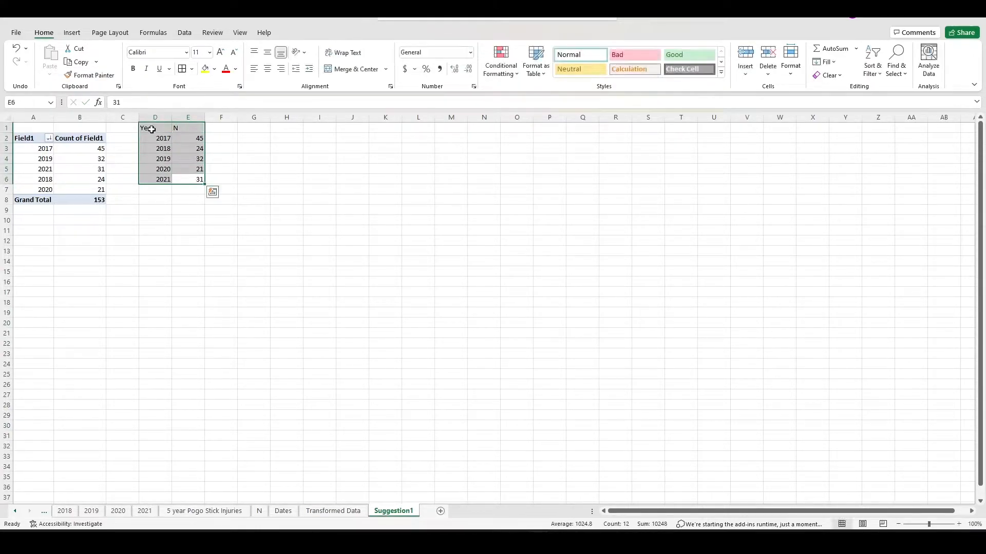
pyautogui.click(182, 69)
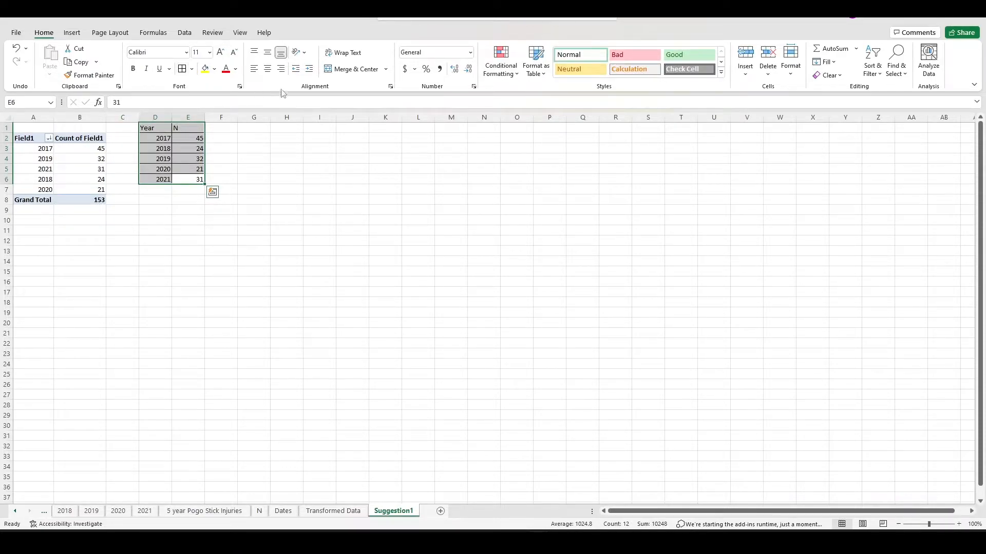
# - Insert a recommended Clustered Column chart of the Year and N table beside the data and delete it again
pyautogui.click(67, 36)
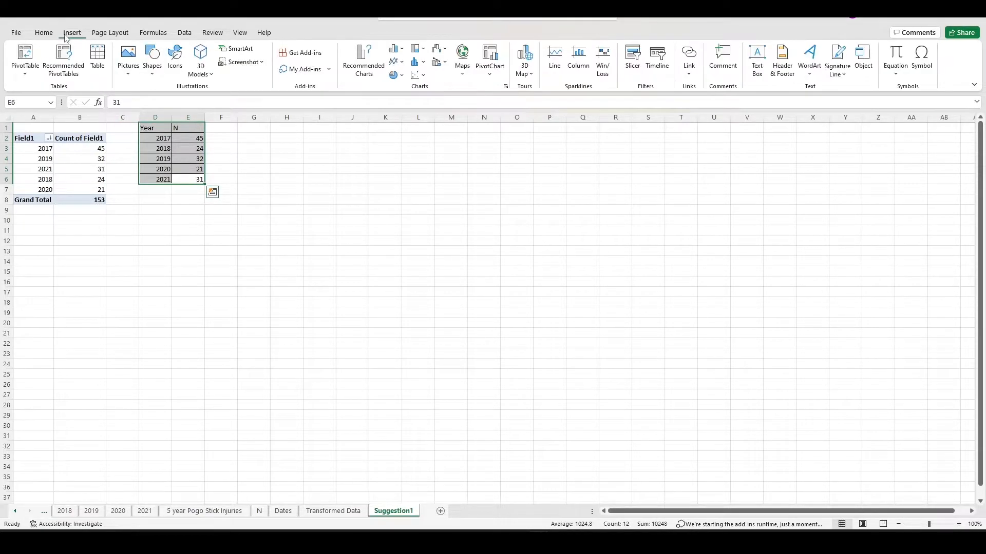
pyautogui.click(362, 71)
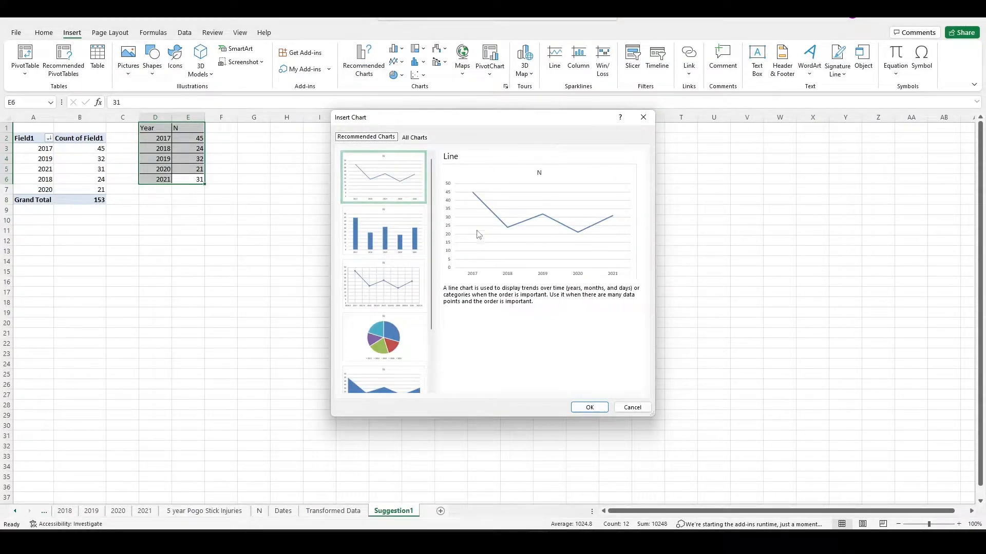
pyautogui.click(396, 247)
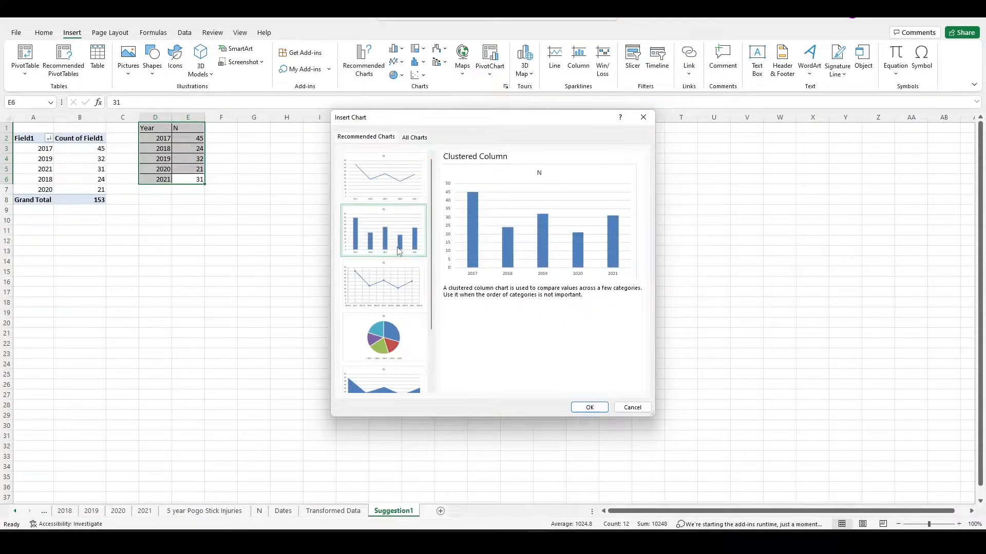
pyautogui.click(595, 409)
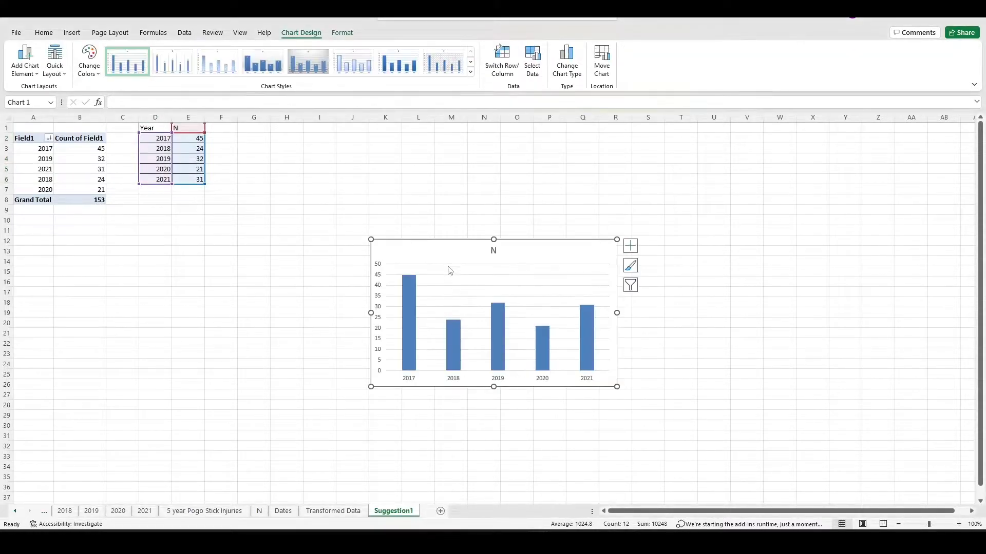
pyautogui.moveTo(448, 260); pyautogui.dragTo(305, 149)
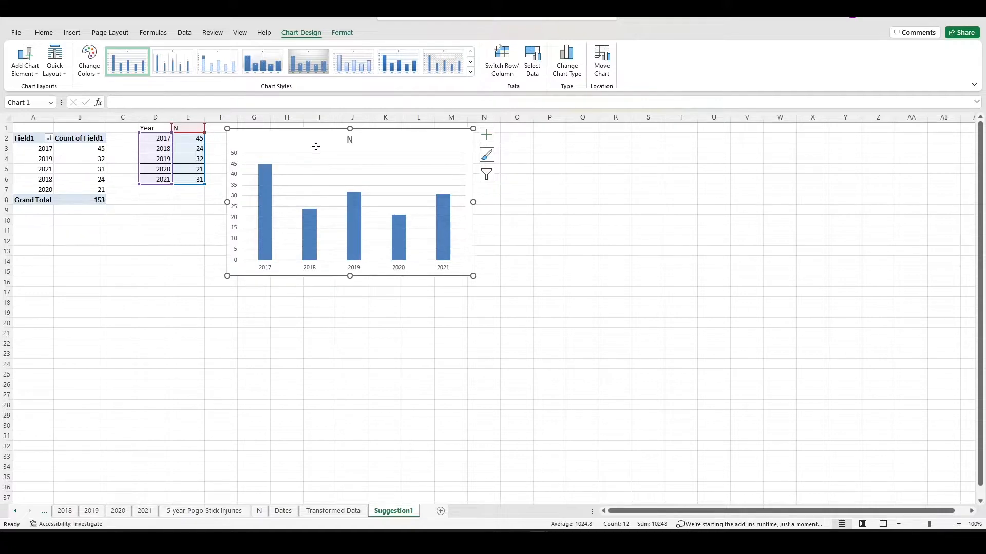
pyautogui.moveTo(317, 146); pyautogui.dragTo(320, 159)
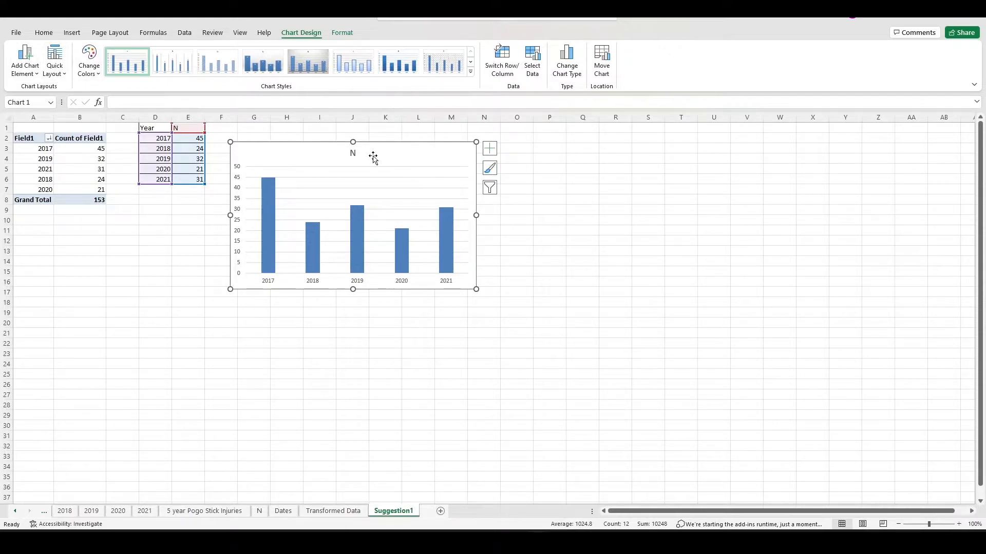
pyautogui.press('Delete')
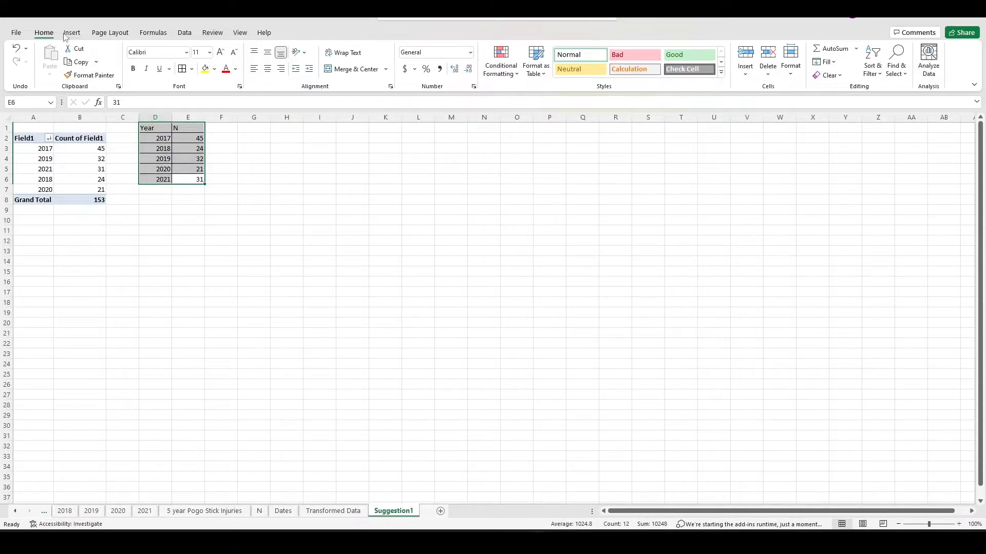
# - Insert an X Y (Scatter) chart of the Year and N table, using the variant with years on the horizontal axis
pyautogui.click(80, 36)
pyautogui.click(364, 73)
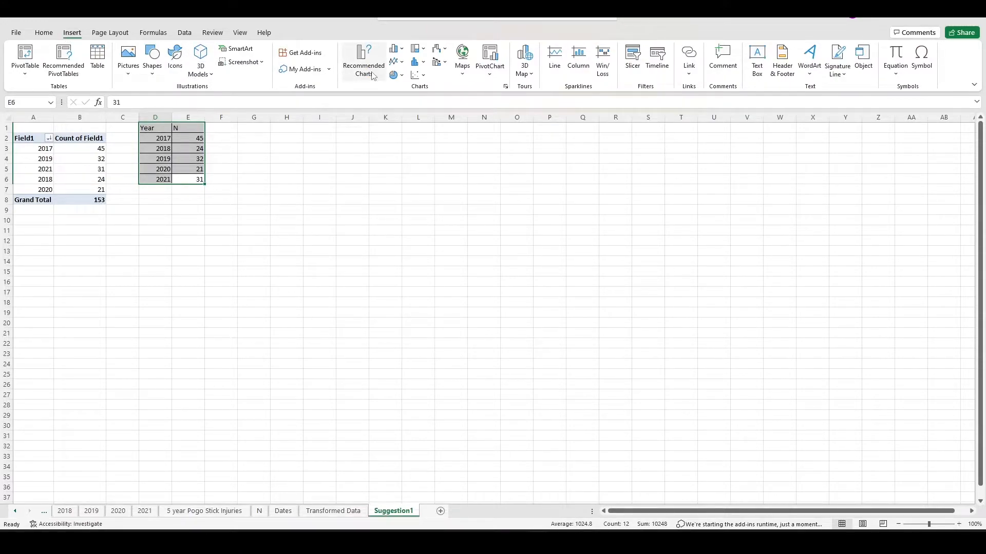
pyautogui.click(416, 138)
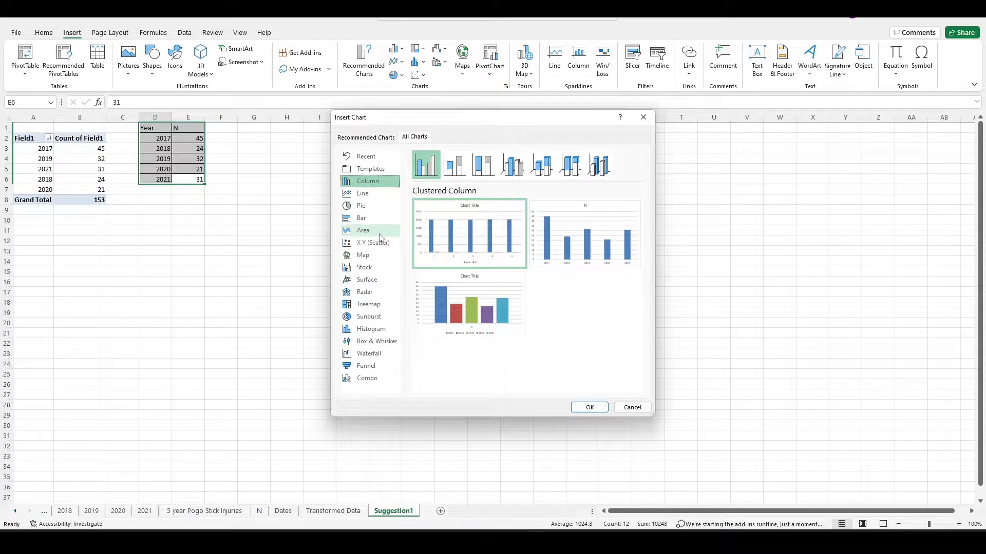
pyautogui.click(379, 243)
pyautogui.moveTo(492, 241)
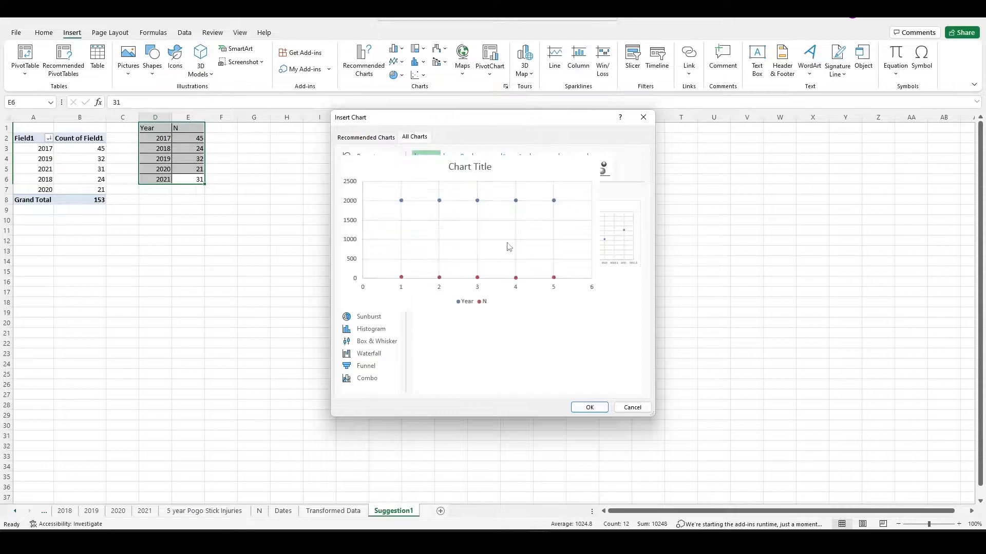
pyautogui.click(611, 246)
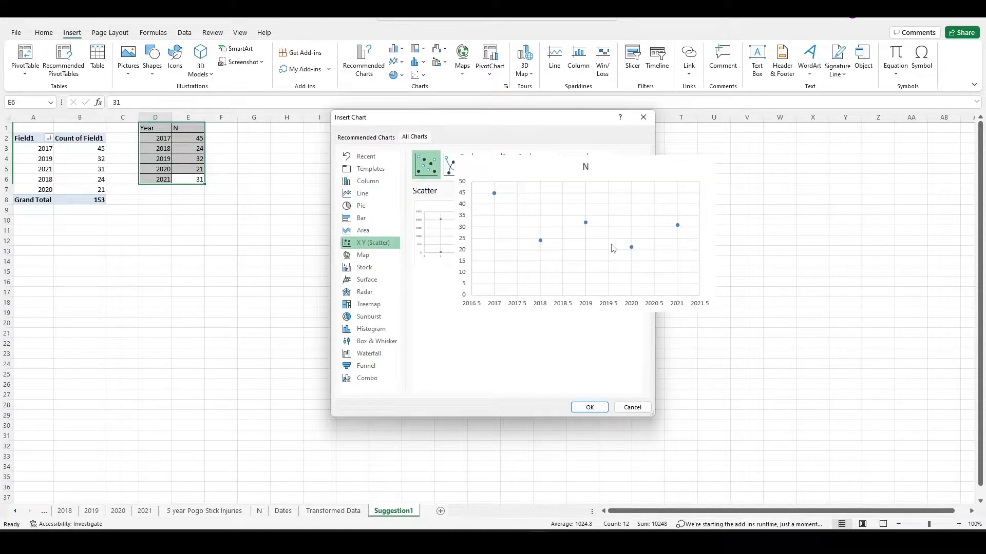
pyautogui.click(590, 407)
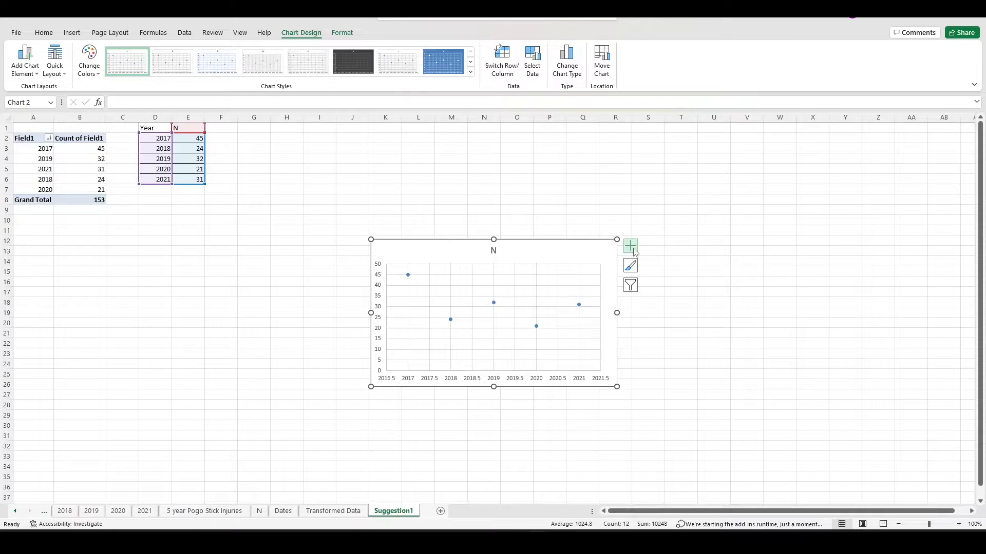
# - Add a linear trendline to the scatter chart
pyautogui.click(25, 58)
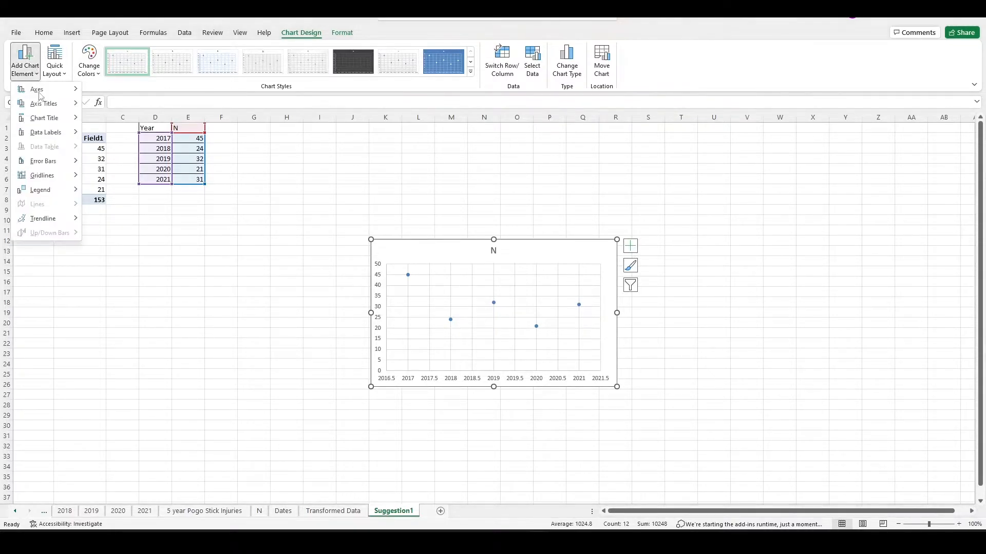
pyautogui.moveTo(58, 221)
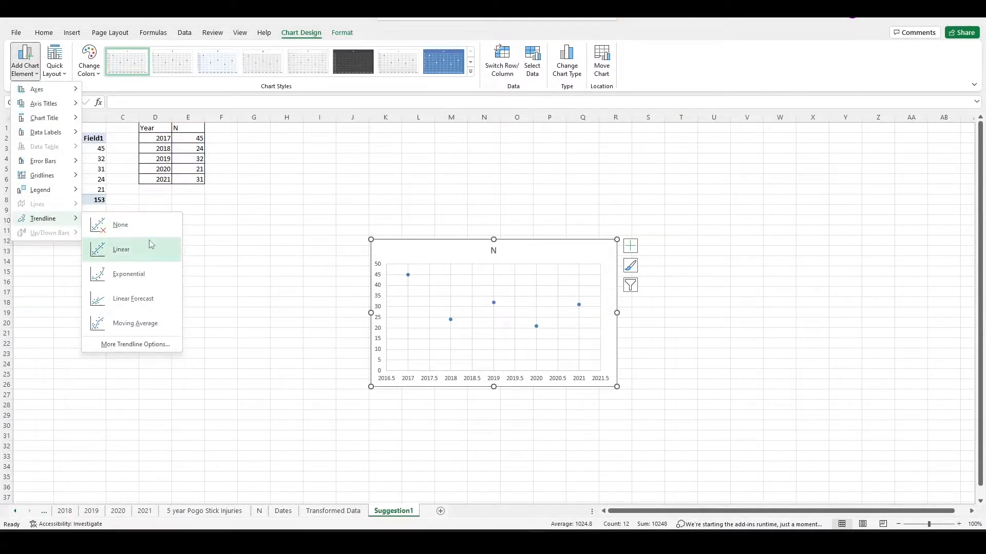
pyautogui.click(149, 254)
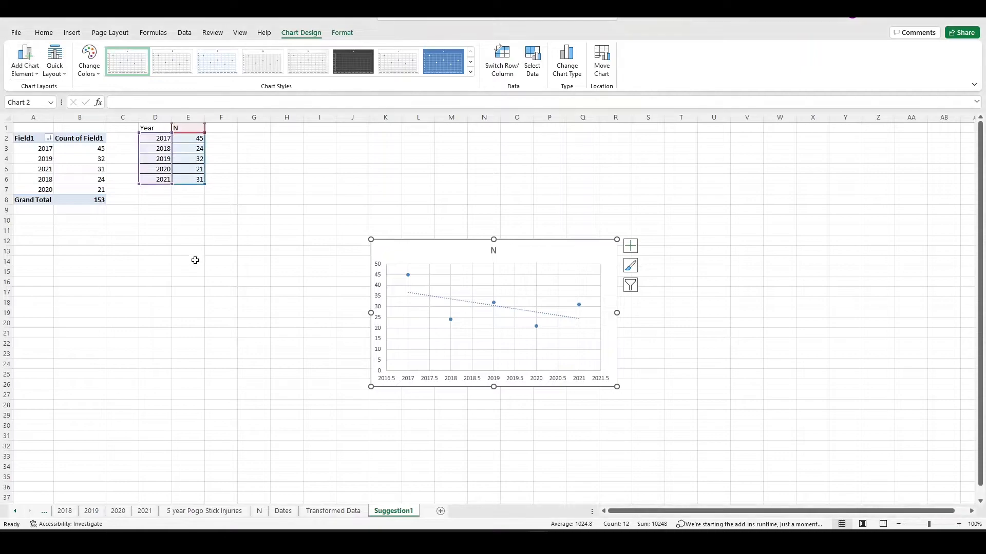
# - Display the trendline's R-squared value on the scatter chart and move its label above the plot, beside the chart title
pyautogui.click(538, 314)
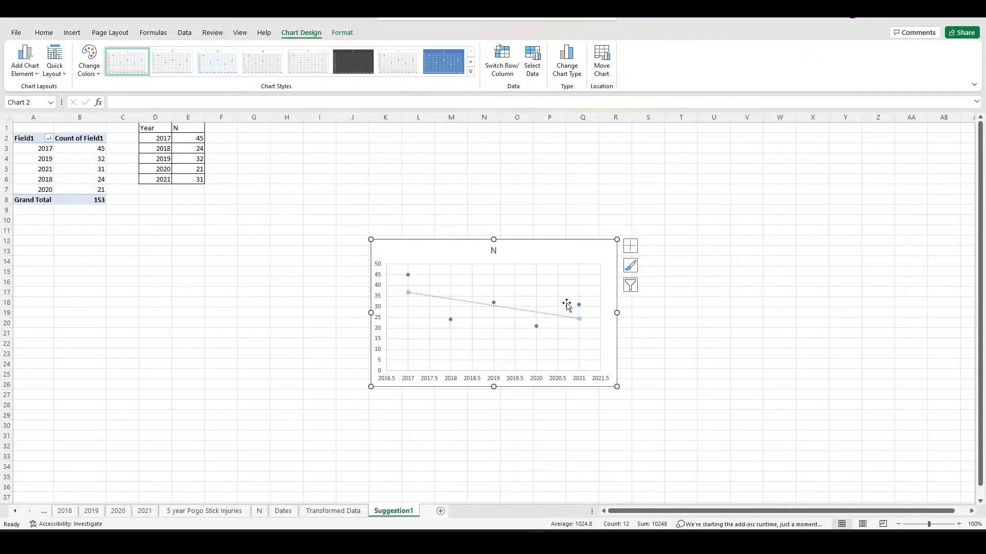
pyautogui.rightClick(555, 316)
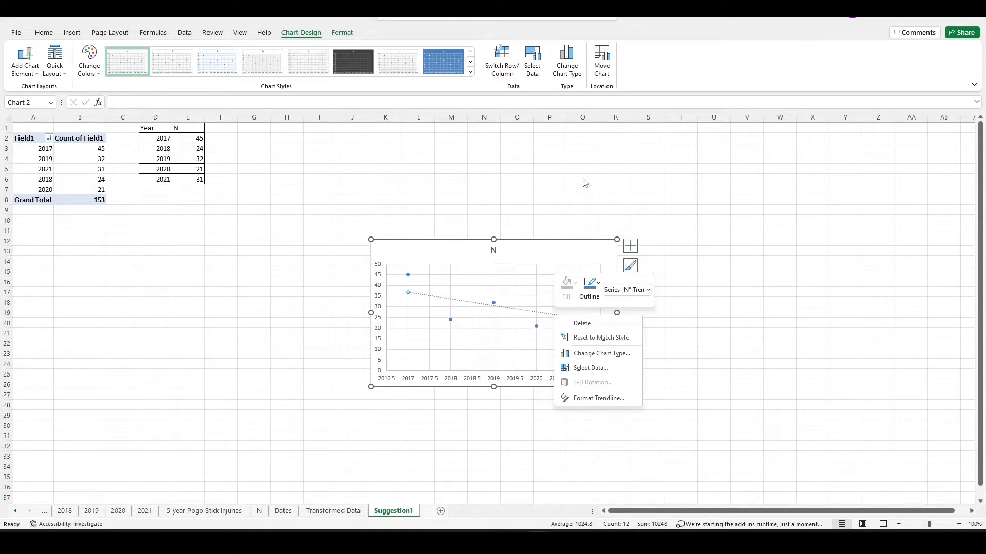
pyautogui.press('Escape')
pyautogui.click(639, 251)
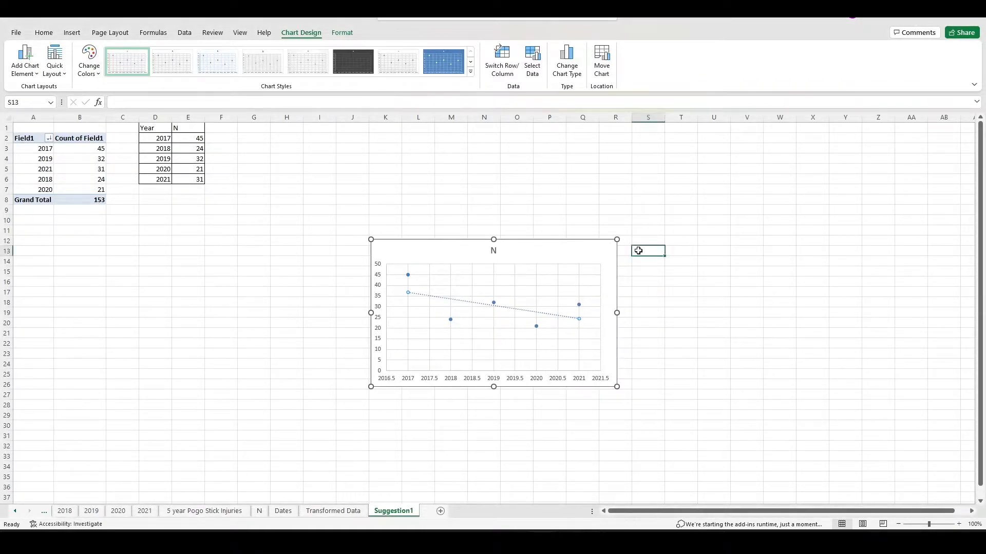
pyautogui.click(552, 315)
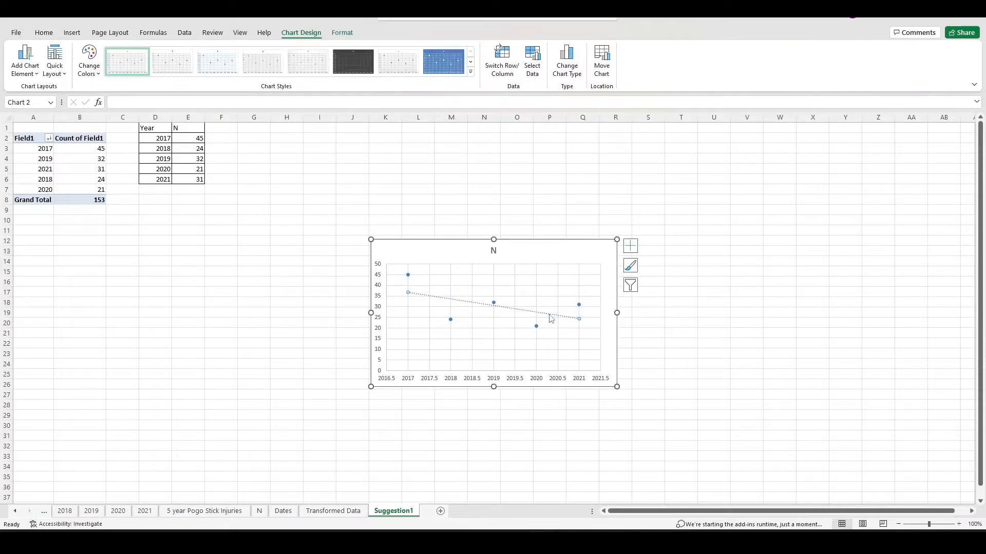
pyautogui.click(630, 246)
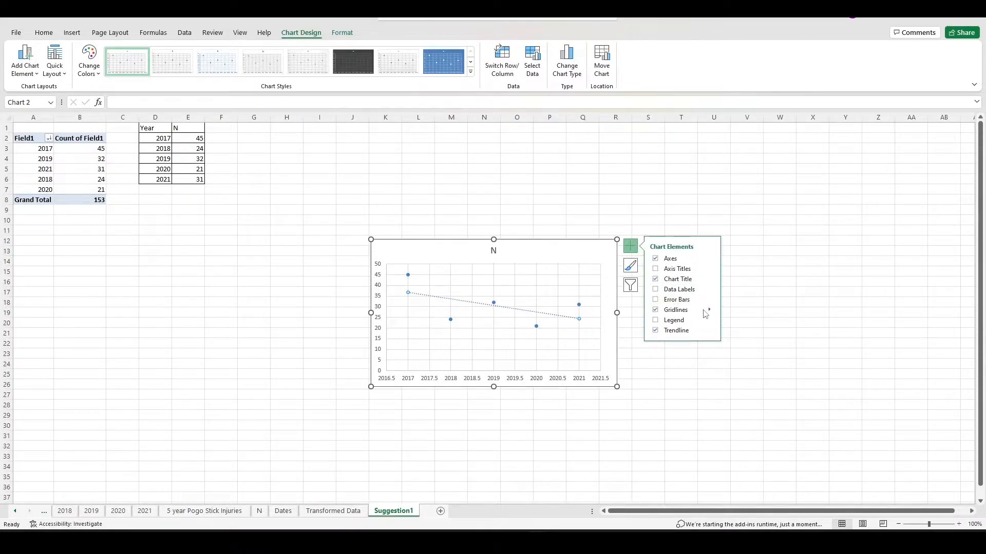
pyautogui.click(709, 331)
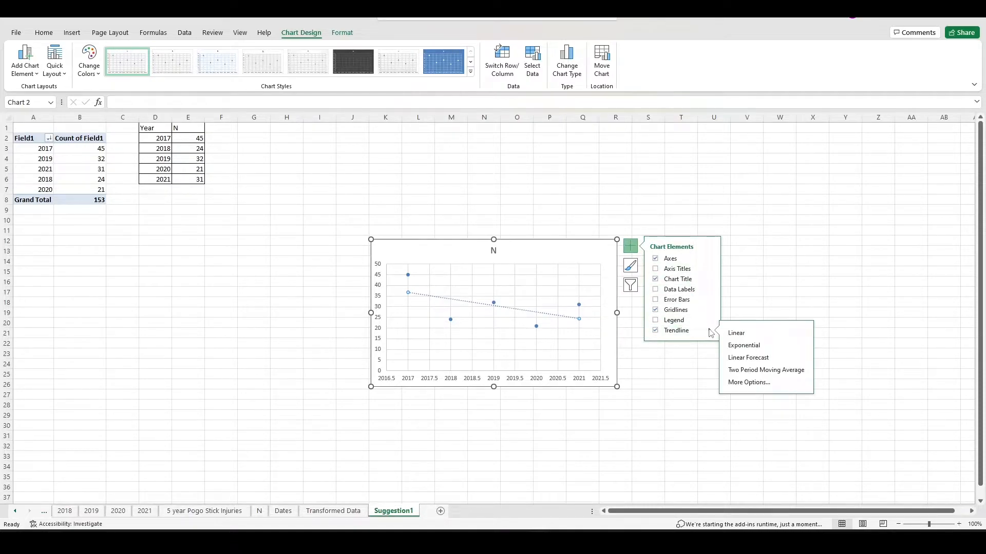
pyautogui.click(767, 386)
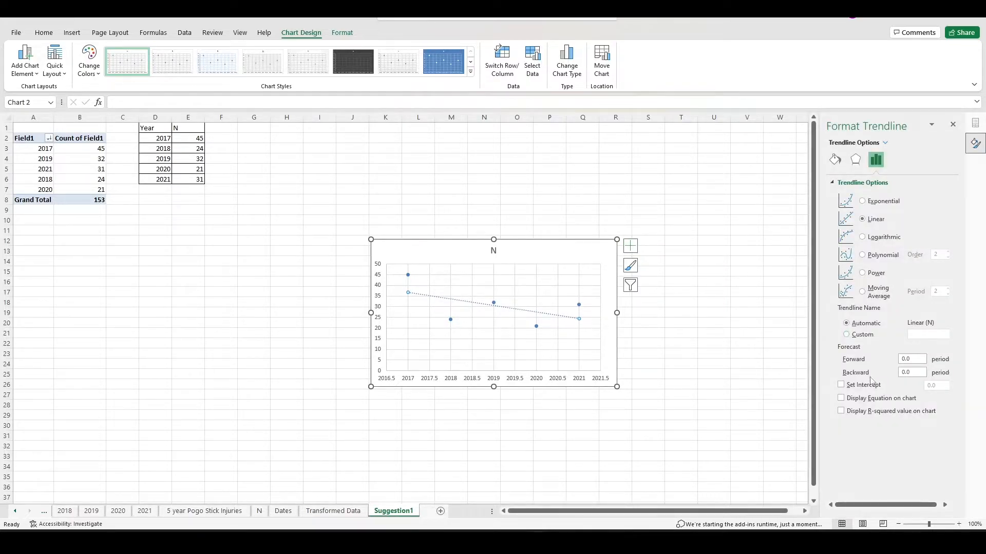
pyautogui.click(842, 412)
pyautogui.moveTo(559, 319); pyautogui.dragTo(580, 256)
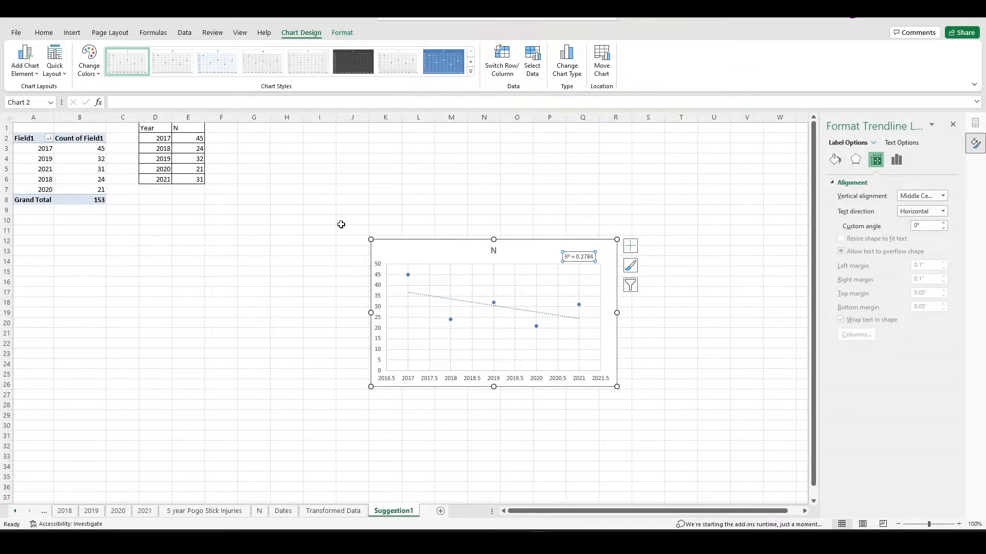
# - Delete the scatter chart from the Suggestion1 sheet
pyautogui.click(429, 247)
pyautogui.press('Delete')
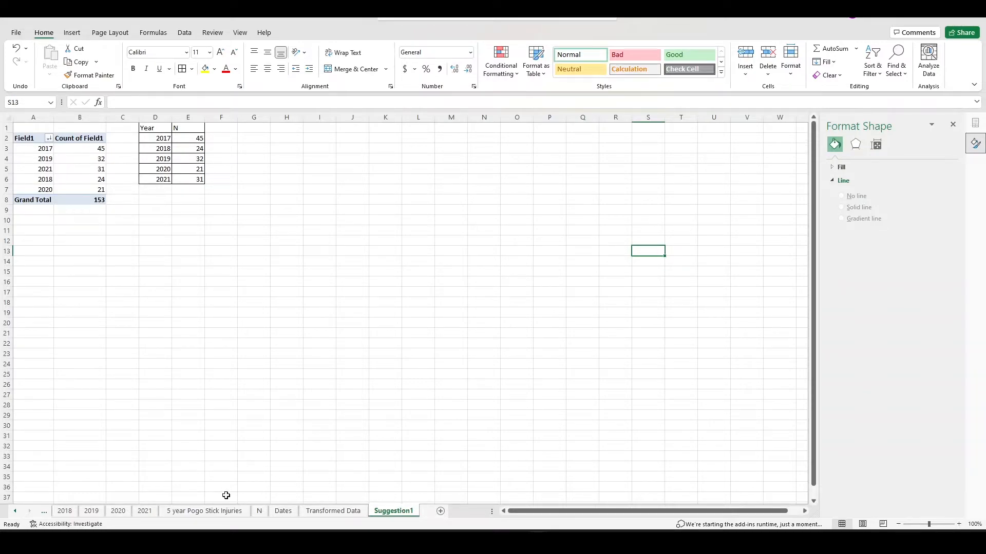
# - On the Dates sheet, extract the abbreviated month of every treatment date with =TEXT(A2:A154, "MMM") in cell D2
pyautogui.click(283, 511)
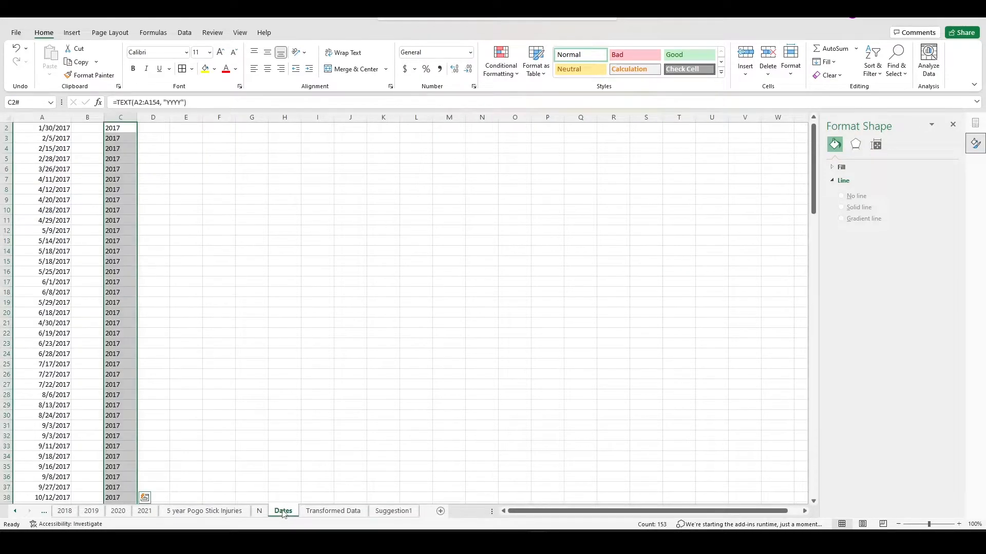
pyautogui.click(160, 152)
pyautogui.scroll(1, 165, 164)
pyautogui.click(161, 140)
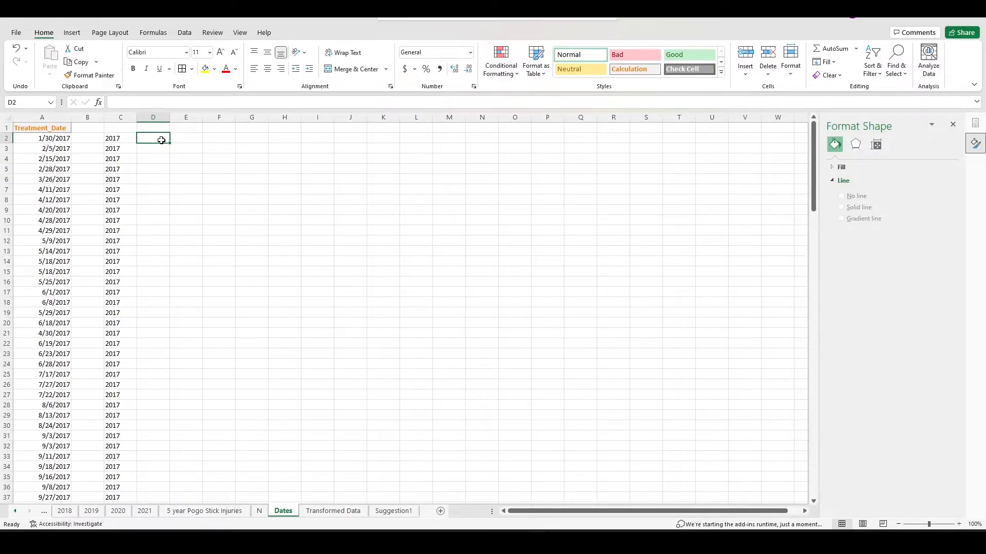
pyautogui.write('=')
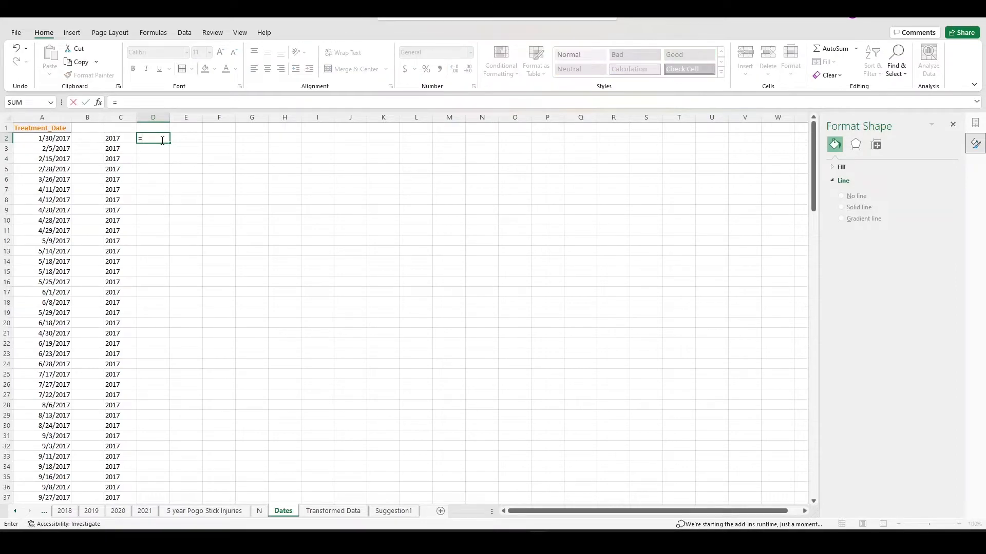
pyautogui.write('text')
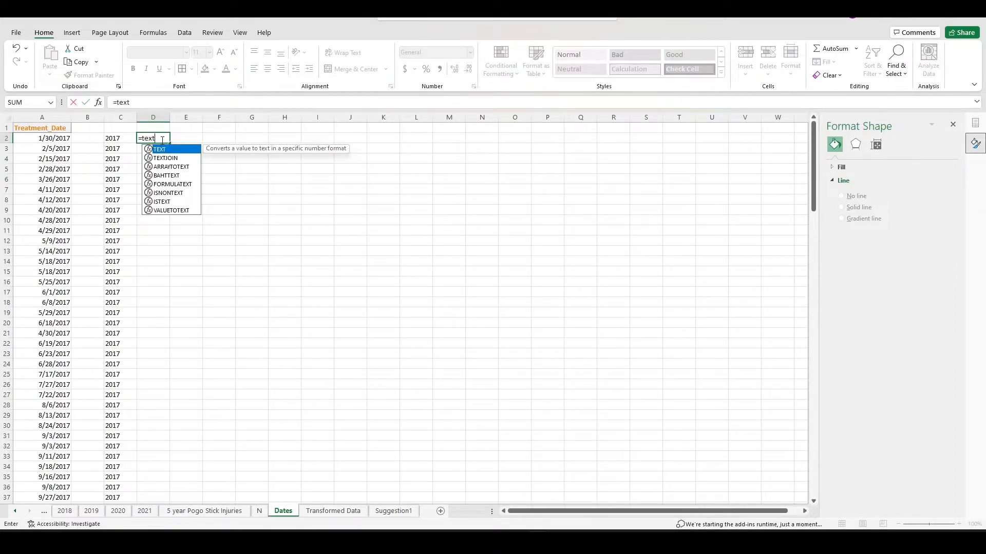
pyautogui.press('Tab')
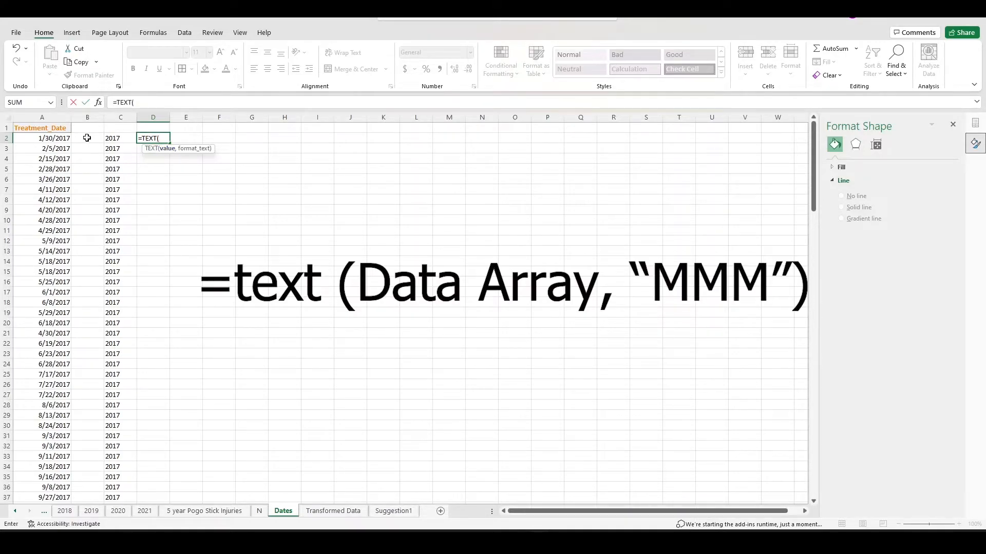
pyautogui.click(43, 137)
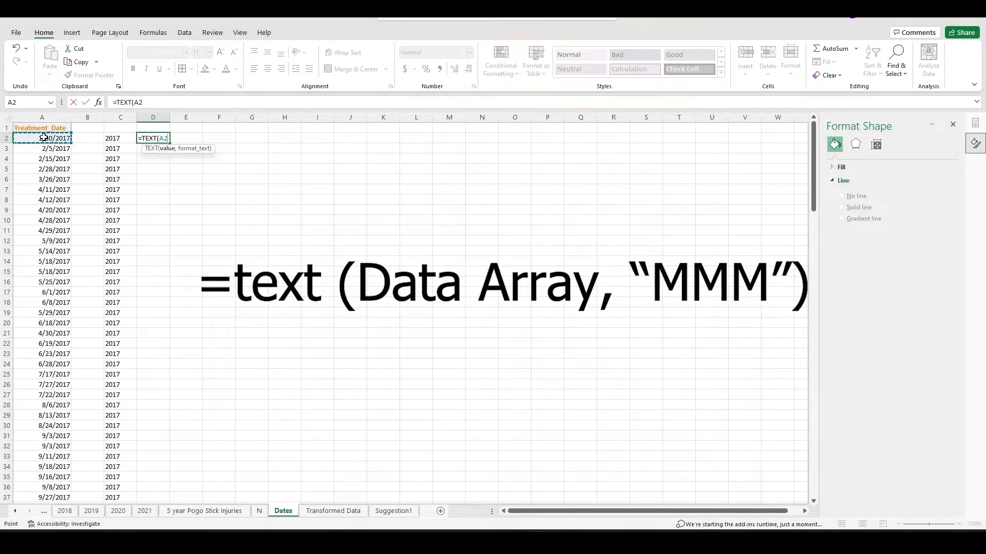
pyautogui.hotkey('ctrl', 'shift', 'Down')
pyautogui.scroll(20, 178, 293)
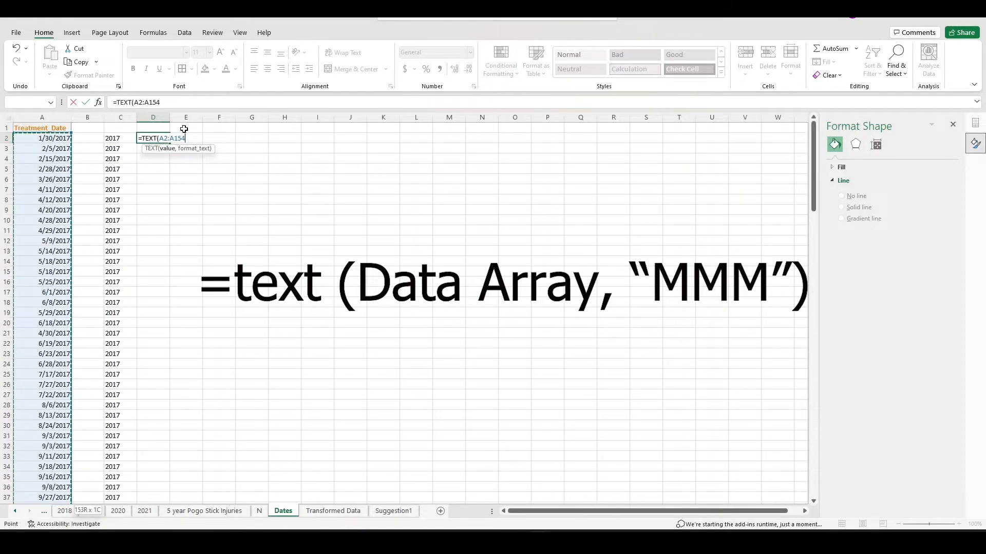
pyautogui.write(', "MMM')
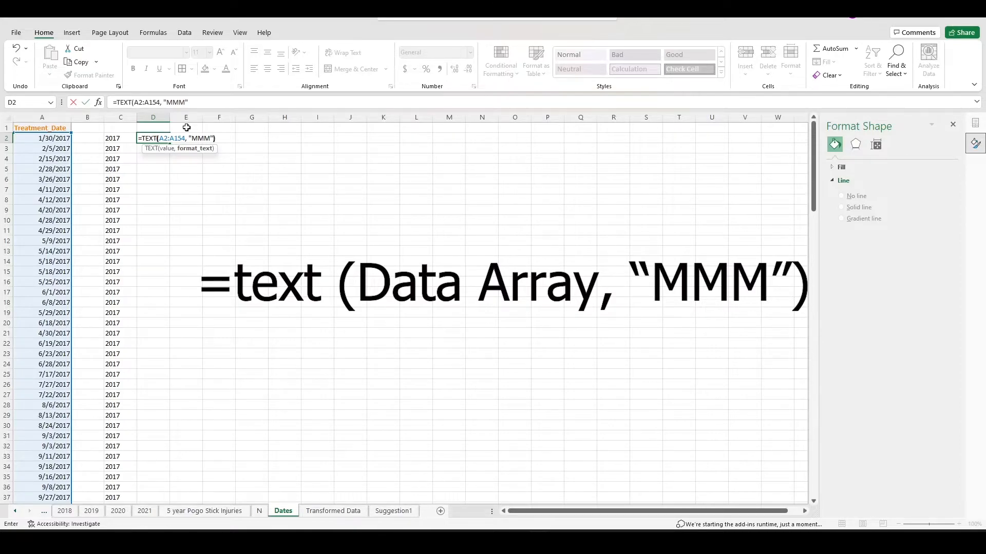
pyautogui.press('Return')
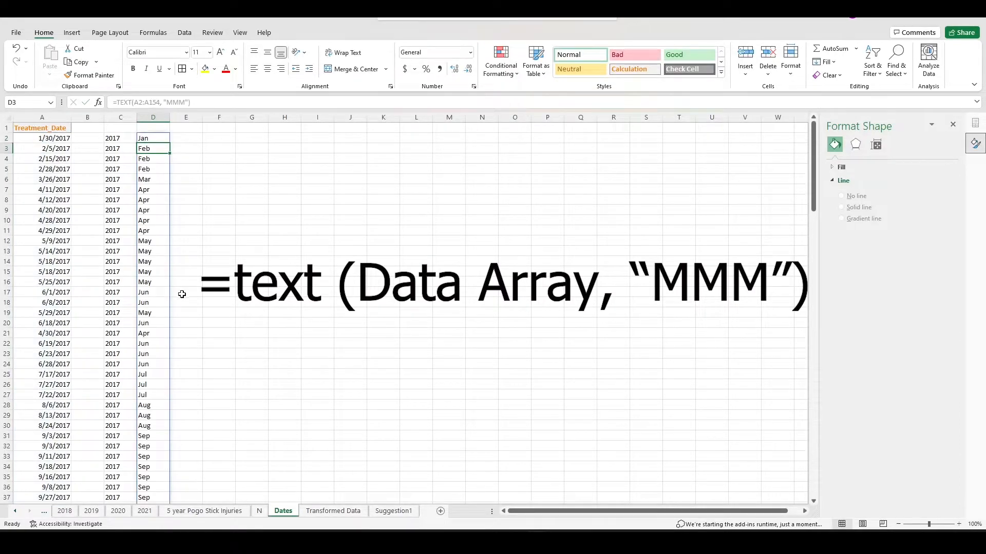
pyautogui.scroll(-12, 184, 272)
pyautogui.scroll(12, 189, 337)
# - Analyze the month column on the Dates sheet and insert the suggested Count of Field1 PivotTable
pyautogui.click(151, 137)
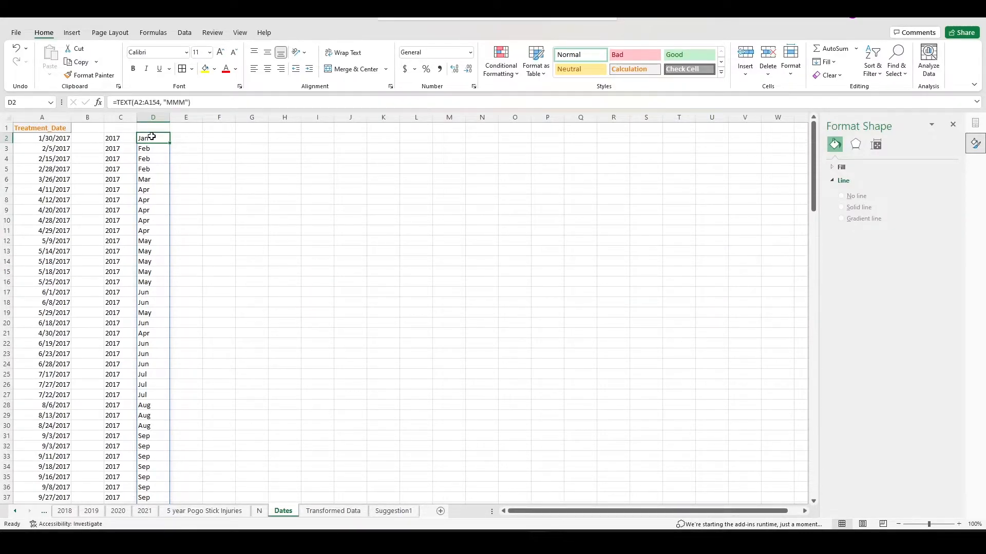
pyautogui.hotkey('ctrl', 'shift', 'Down')
pyautogui.scroll(20, 443, 251)
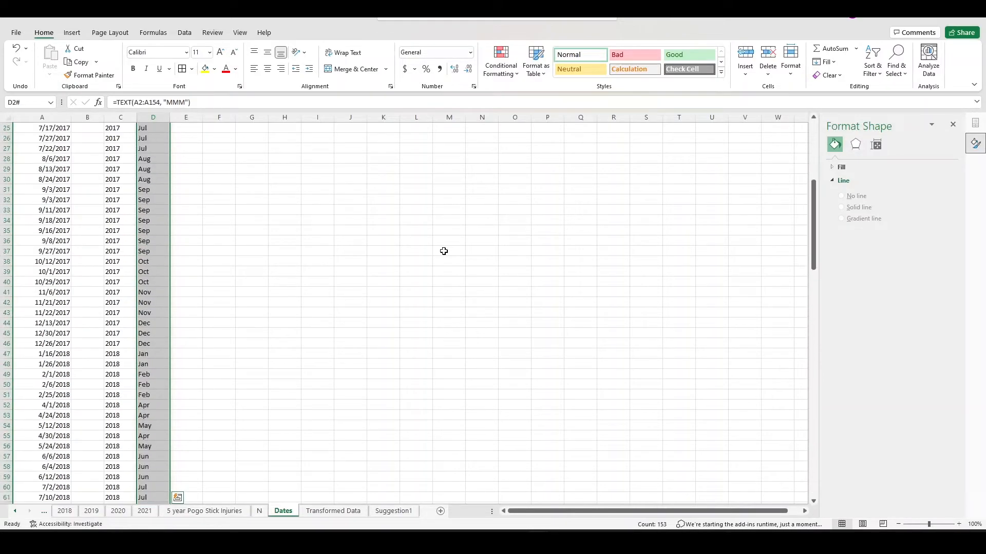
pyautogui.scroll(8, 444, 251)
pyautogui.click(930, 57)
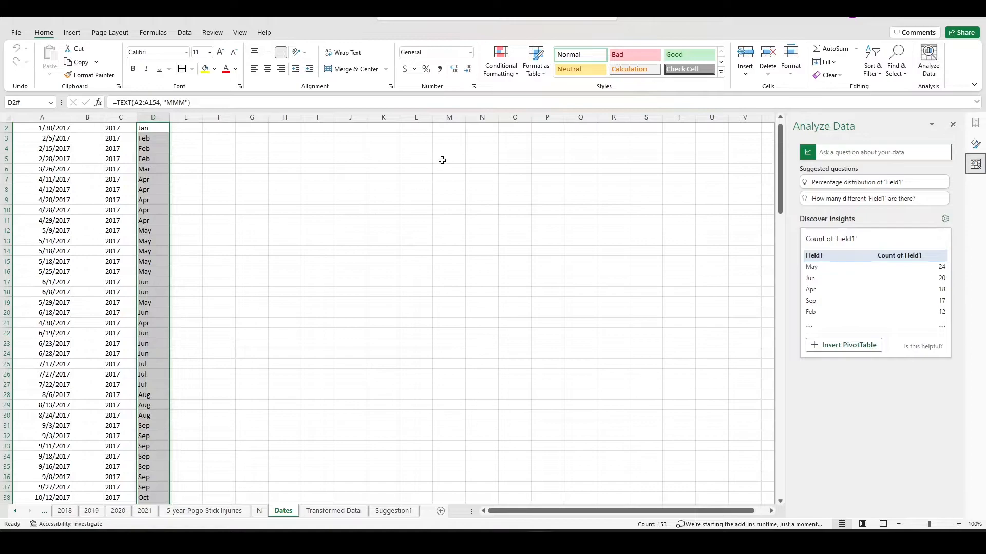
pyautogui.click(881, 291)
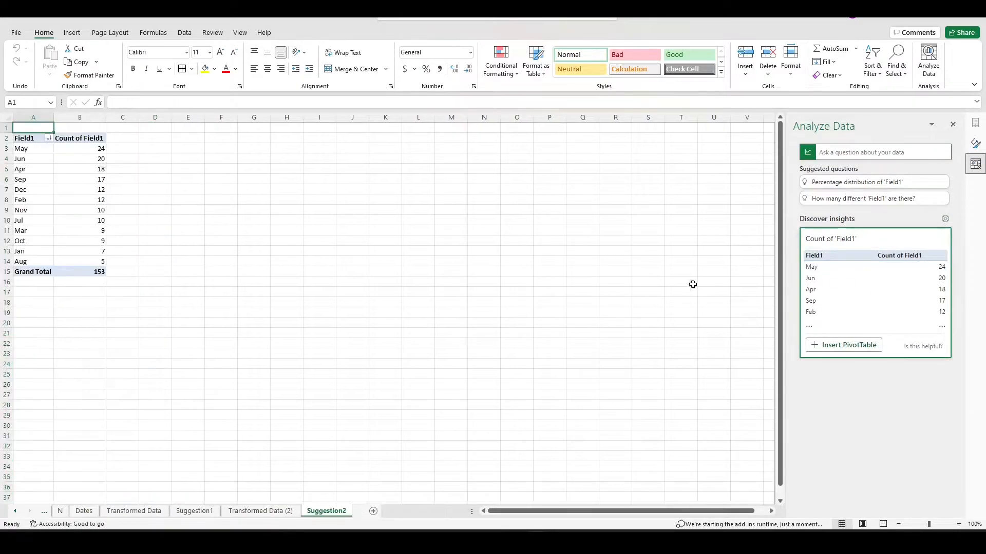
# - Copy the PivotTable's month and count rows, without headers and grand total, into D3:E14 of the Suggestion2 sheet
pyautogui.click(34, 149)
pyautogui.moveTo(34, 149); pyautogui.dragTo(96, 260)
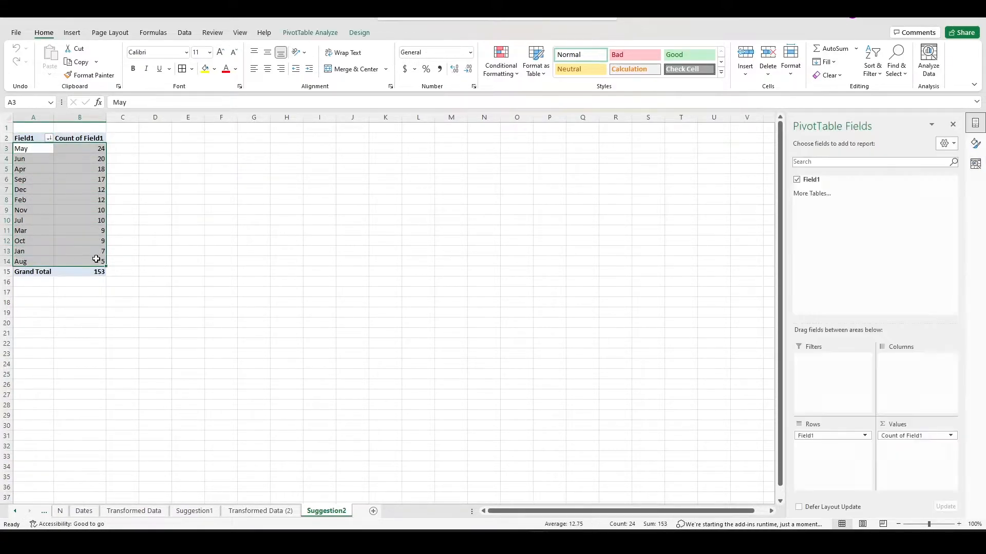
pyautogui.hotkey('ctrl', 'c')
pyautogui.moveTo(169, 148); pyautogui.dragTo(200, 260)
pyautogui.hotkey('ctrl', 'v')
# - Sort columns D and E by column D in calendar order, using the custom list Jan, Feb, Mar, Apr
pyautogui.moveTo(157, 118); pyautogui.dragTo(177, 118)
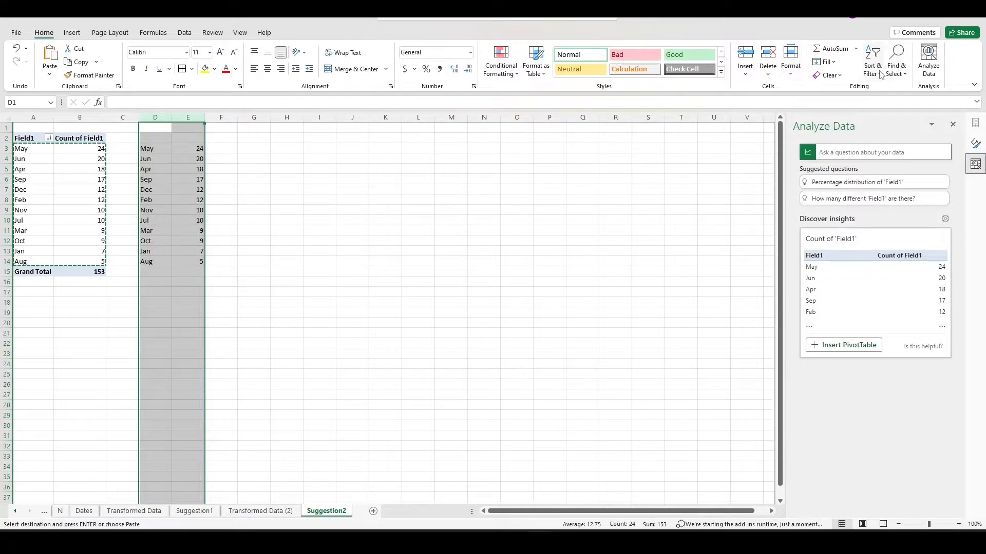
pyautogui.click(953, 125)
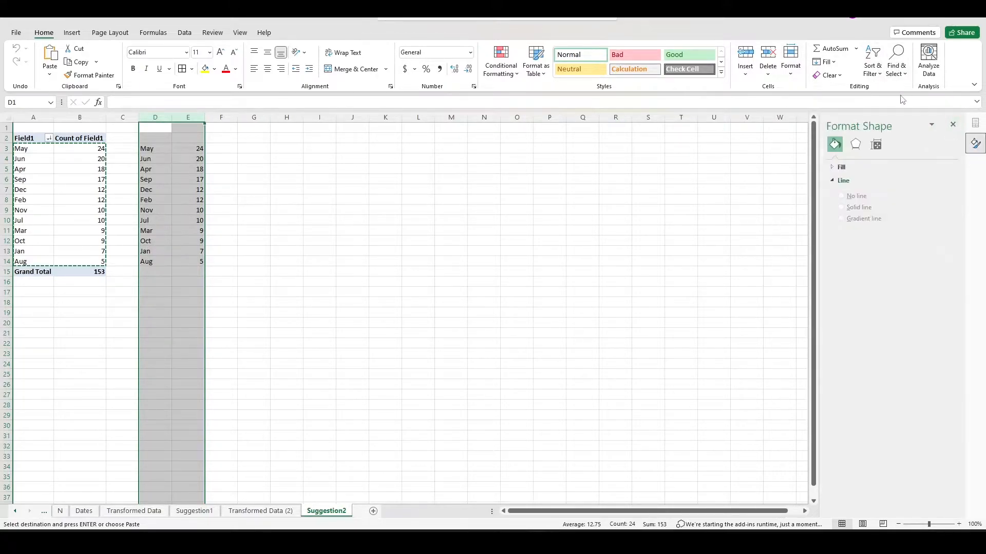
pyautogui.click(953, 124)
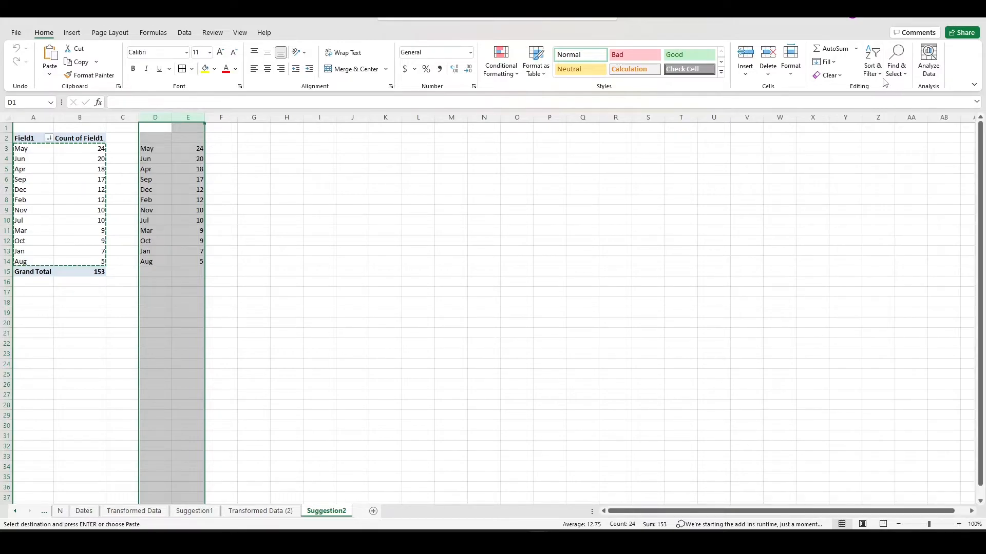
pyautogui.click(879, 76)
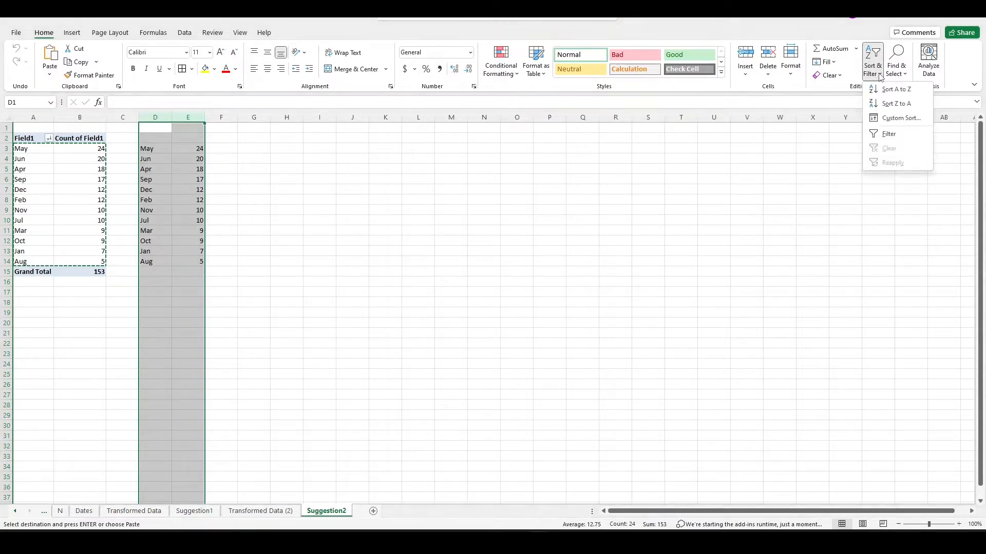
pyautogui.click(893, 119)
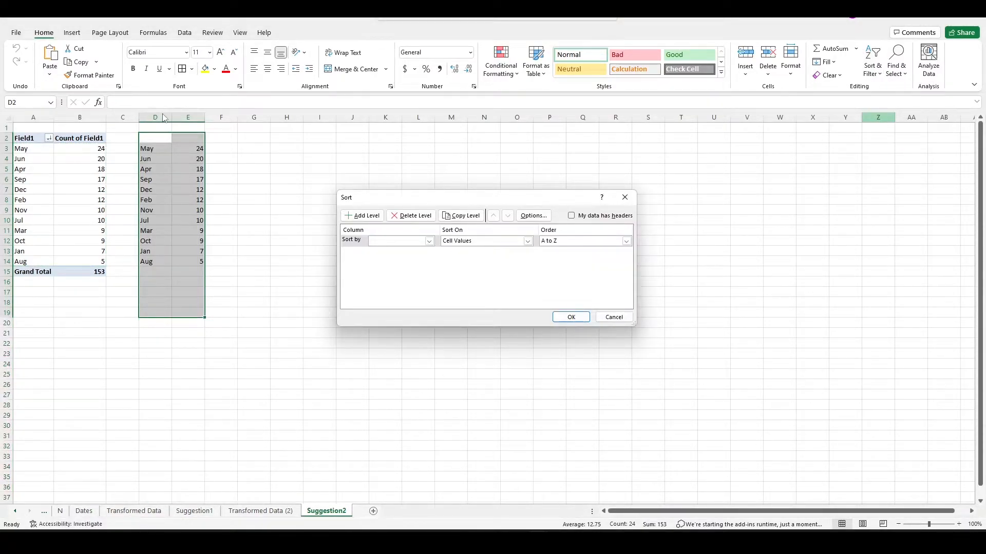
pyautogui.click(429, 241)
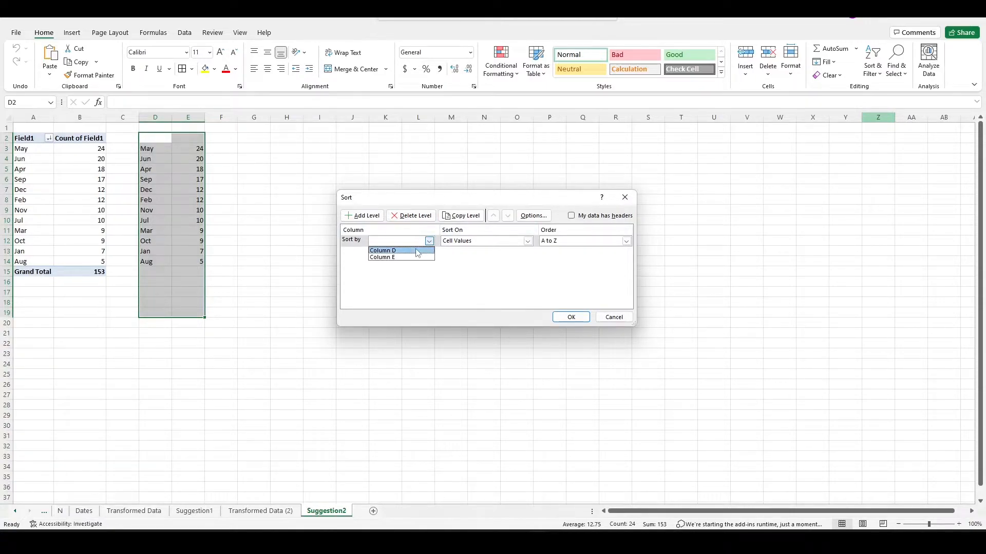
pyautogui.click(434, 250)
pyautogui.click(568, 242)
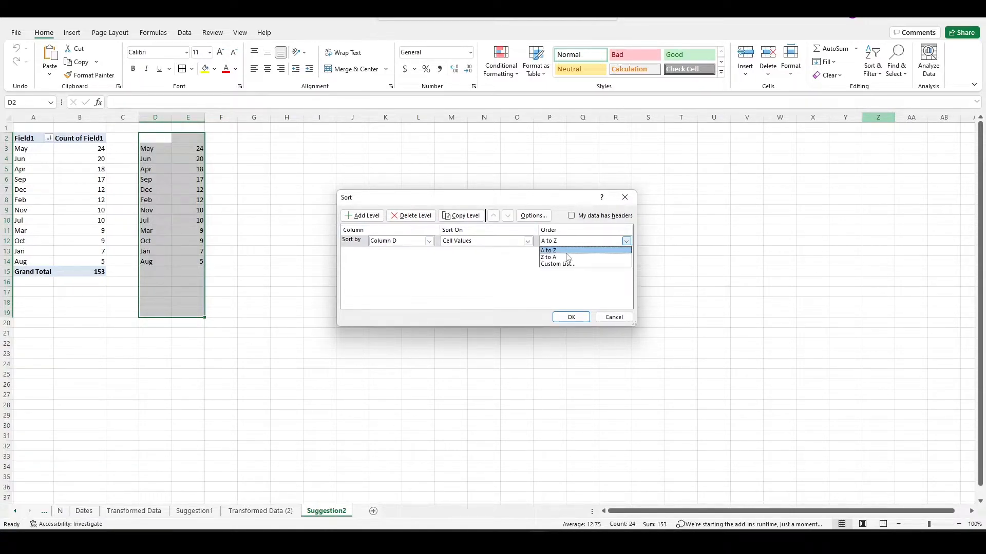
pyautogui.click(557, 264)
pyautogui.click(395, 222)
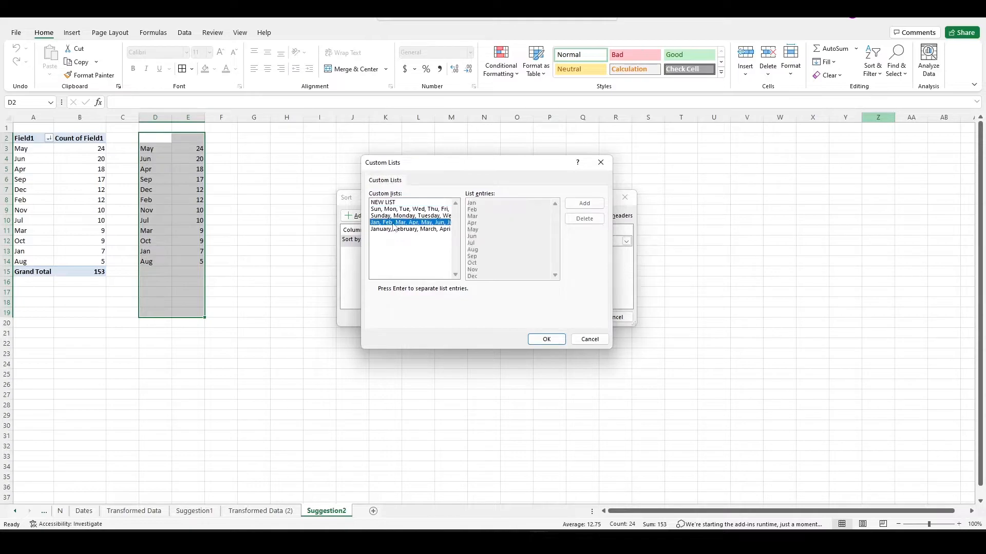
pyautogui.click(546, 340)
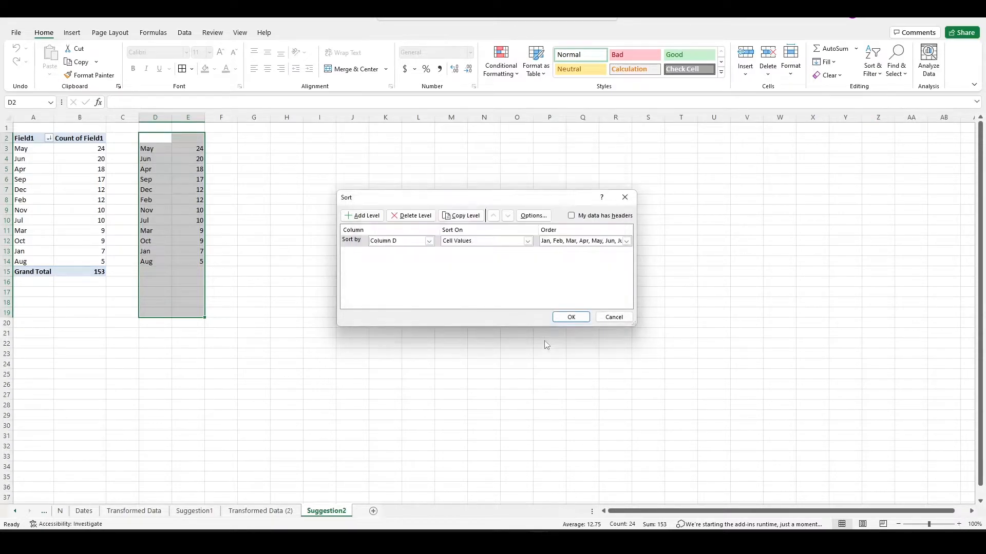
pyautogui.click(570, 318)
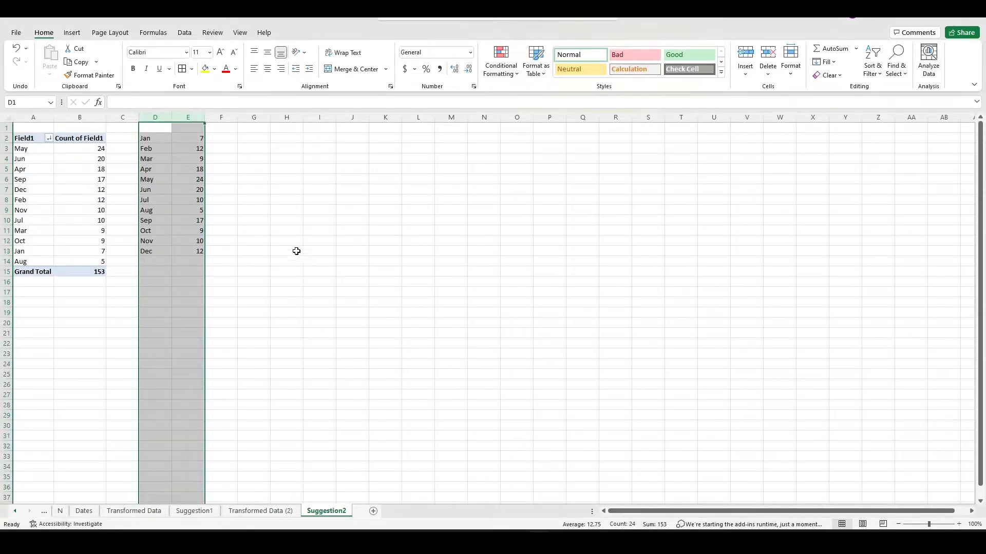
# - Label the sorted table with the headers Month in D1 and N in E1
pyautogui.click(228, 192)
pyautogui.click(156, 130)
pyautogui.write('Month')
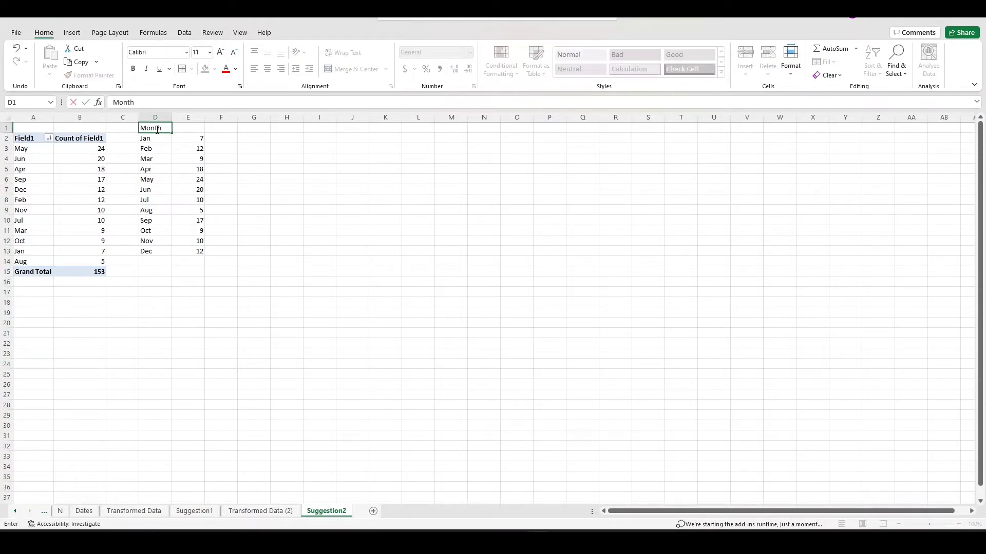
pyautogui.press('Tab')
pyautogui.write('N')
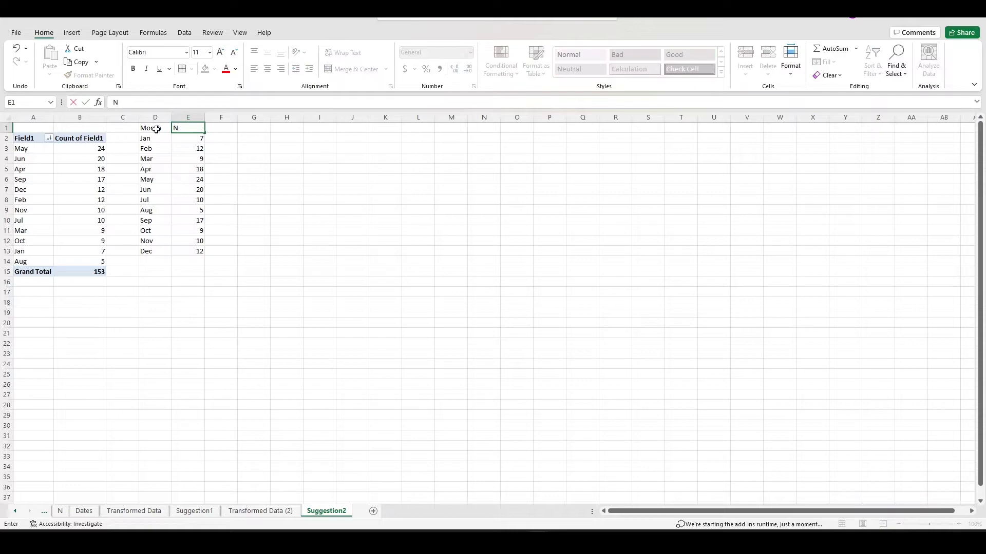
pyautogui.click(204, 240)
# - Insert a clustered column chart of the Month and N table and place it just beside the table
pyautogui.moveTo(201, 252); pyautogui.dragTo(147, 128)
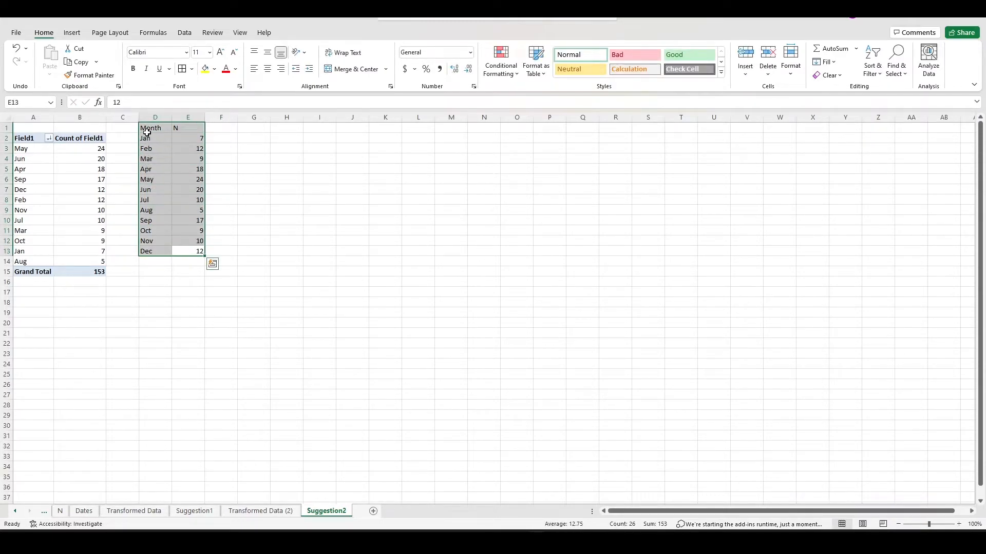
pyautogui.click(72, 33)
pyautogui.click(371, 69)
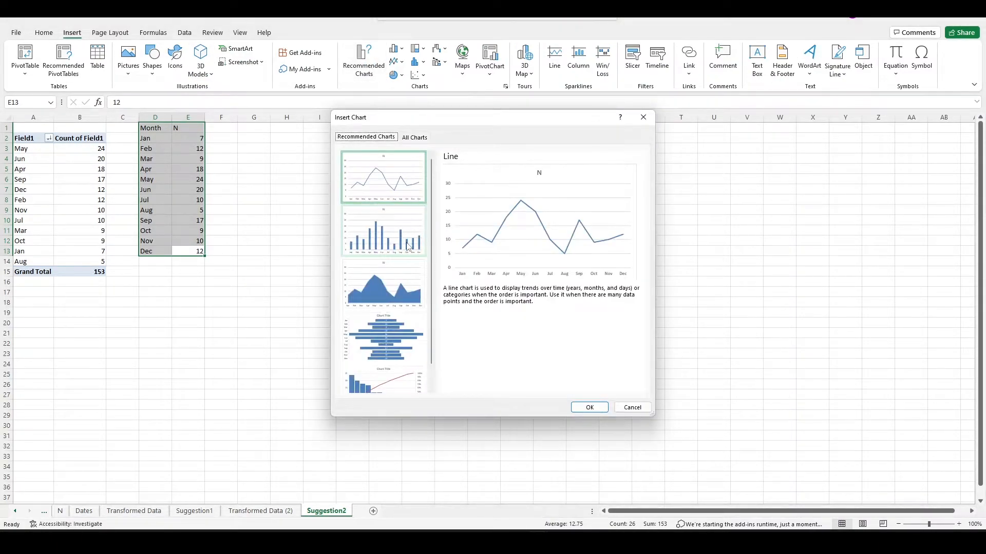
pyautogui.click(408, 246)
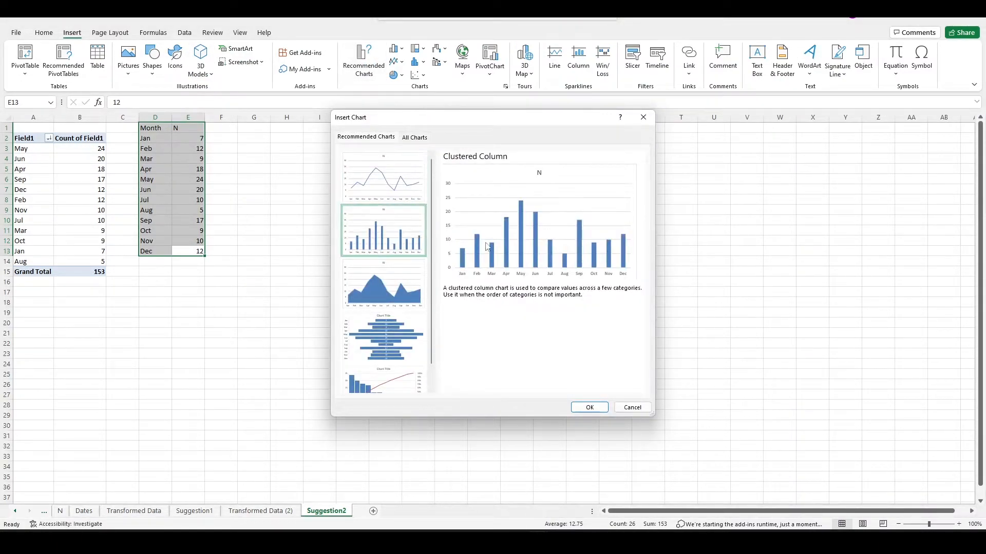
pyautogui.click(589, 408)
pyautogui.moveTo(432, 242); pyautogui.dragTo(311, 137)
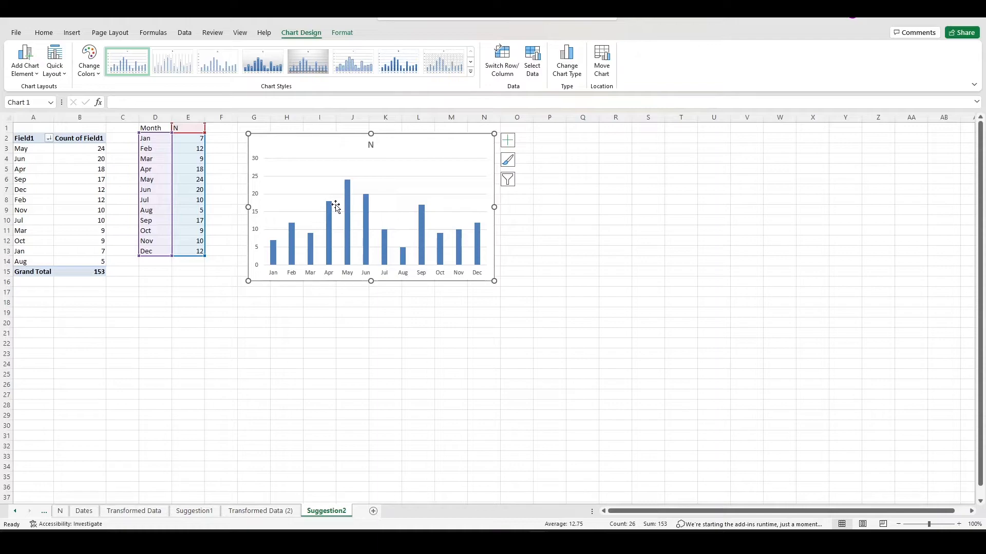
pyautogui.moveTo(348, 188)
# - On the Dates sheet, enter =TEXT(A2:A154, "MMM-YYYY") in F2 to convert all treatment dates to month-year text
pyautogui.click(85, 511)
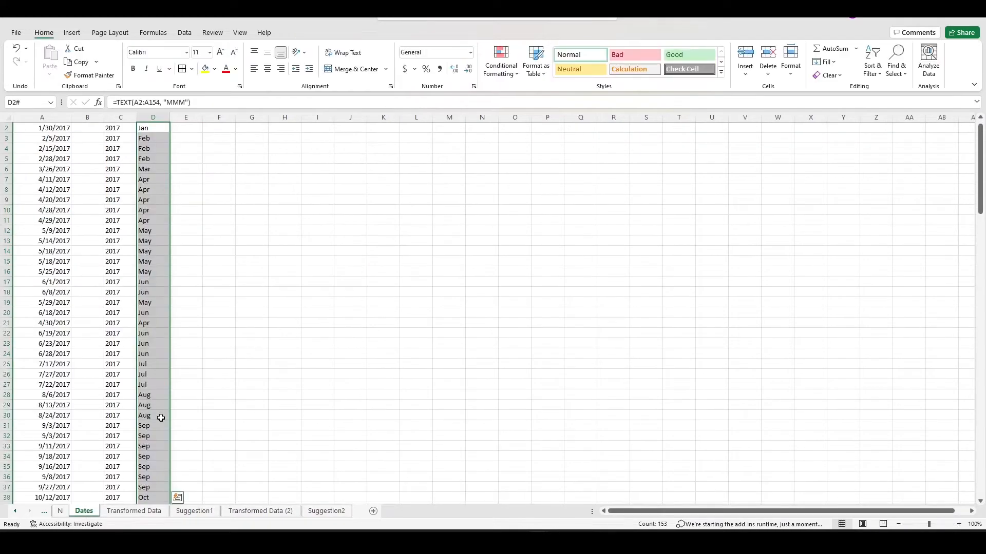
pyautogui.click(191, 147)
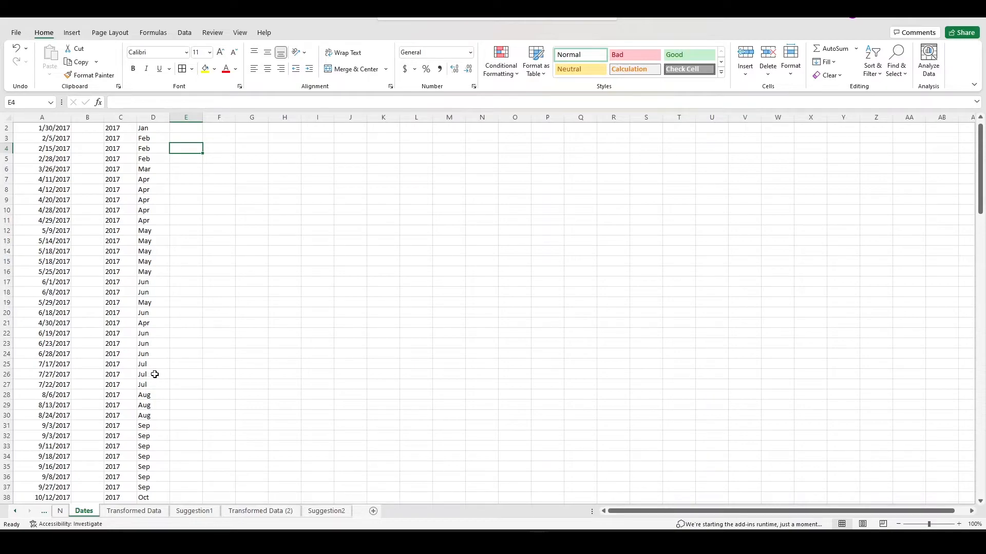
pyautogui.click(208, 138)
pyautogui.scroll(1, 215, 200)
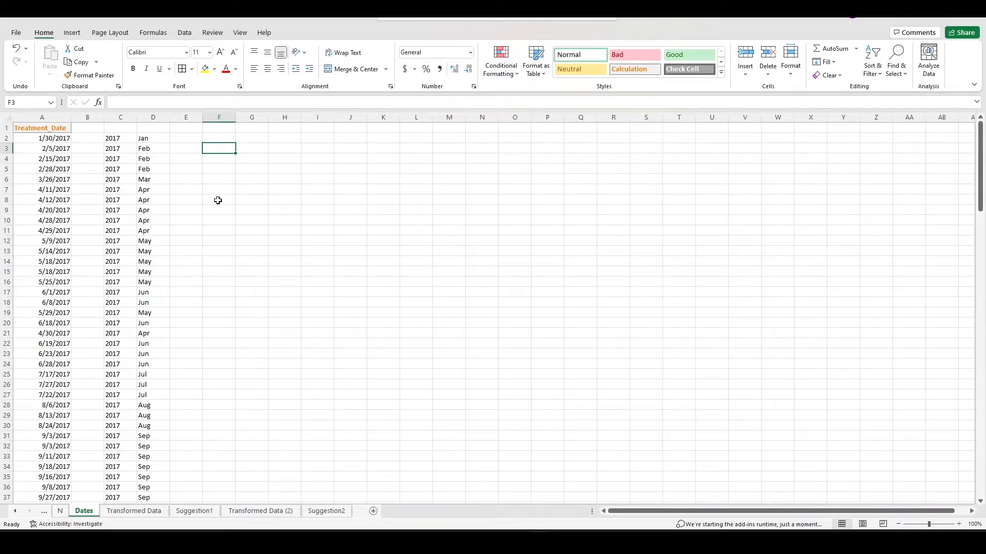
pyautogui.click(210, 140)
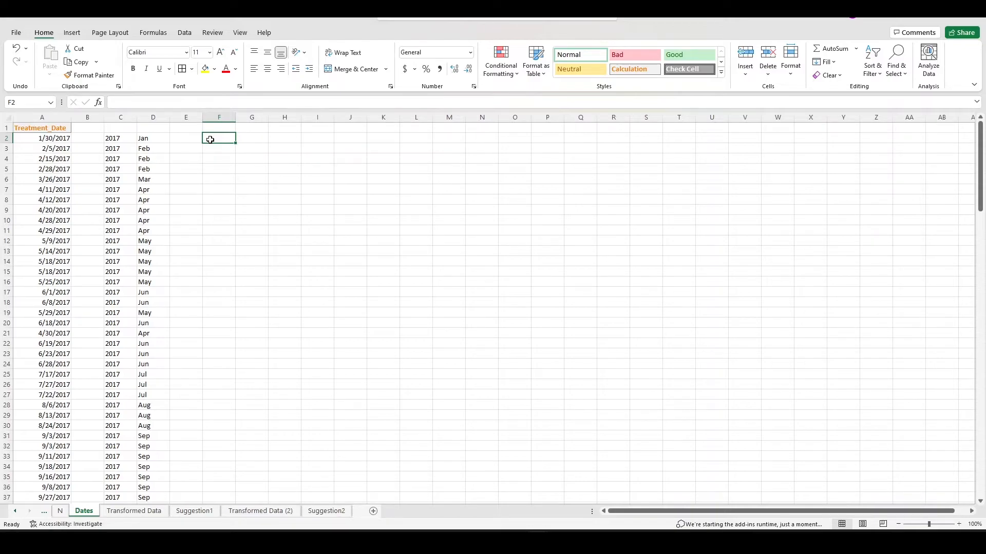
pyautogui.write('=')
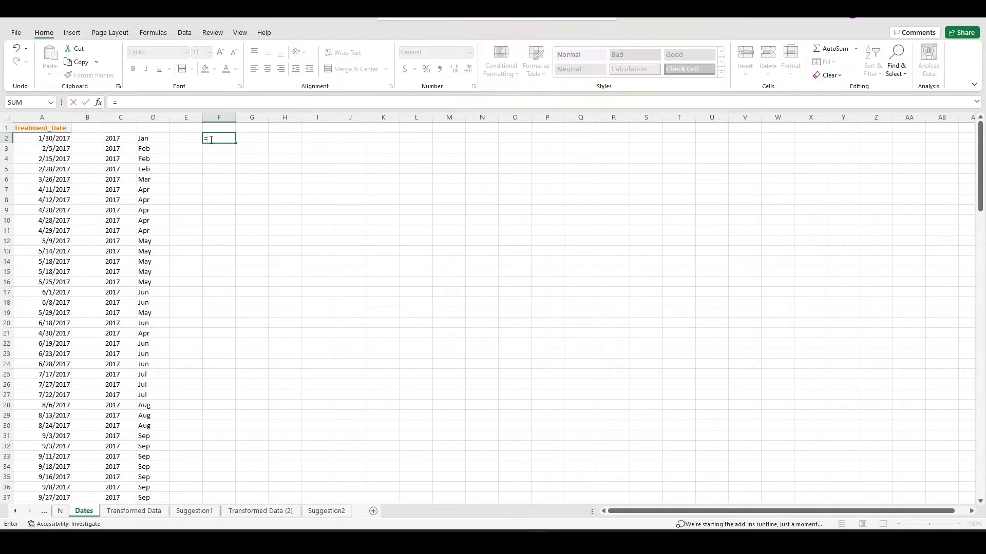
pyautogui.write('text')
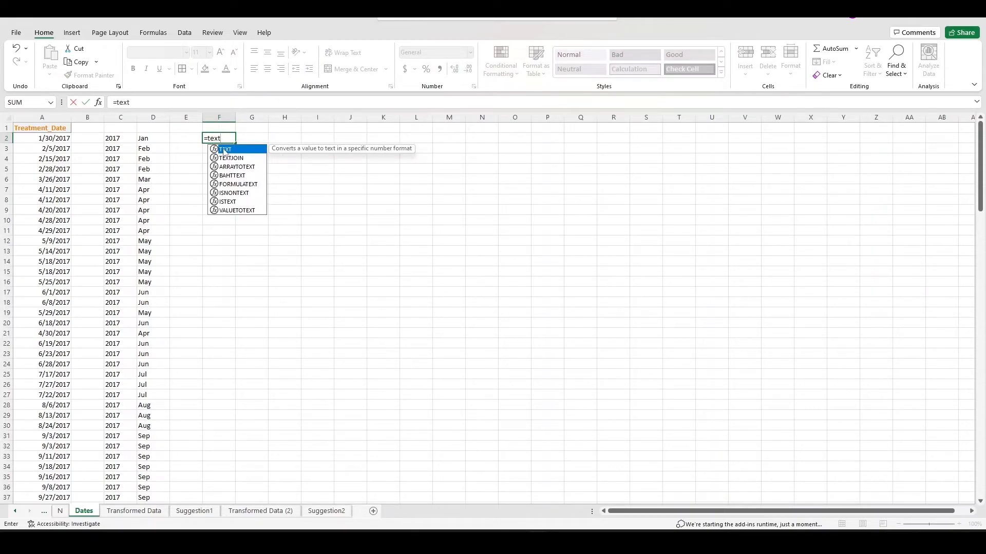
pyautogui.doubleClick(225, 150)
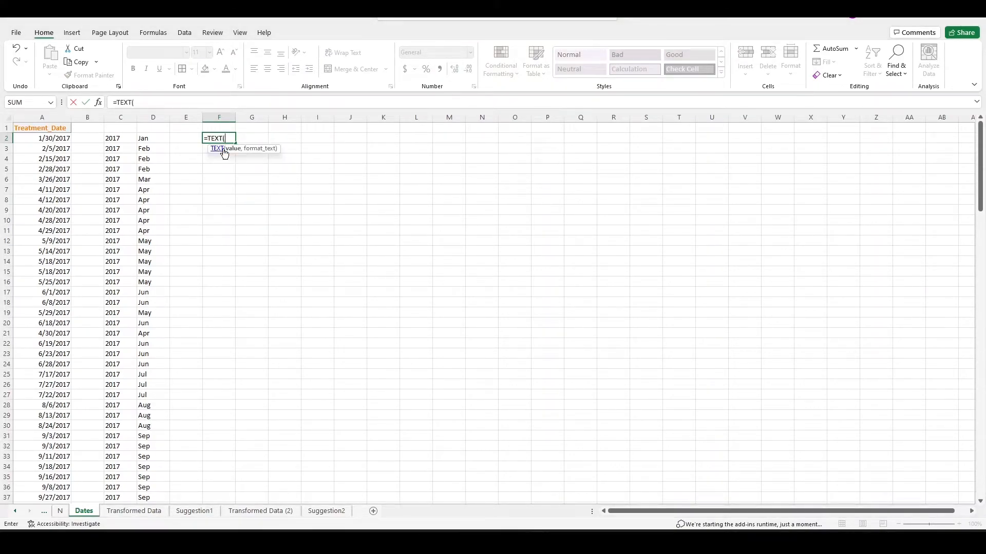
pyautogui.click(51, 139)
pyautogui.hotkey('ctrl', 'shift', 'Down')
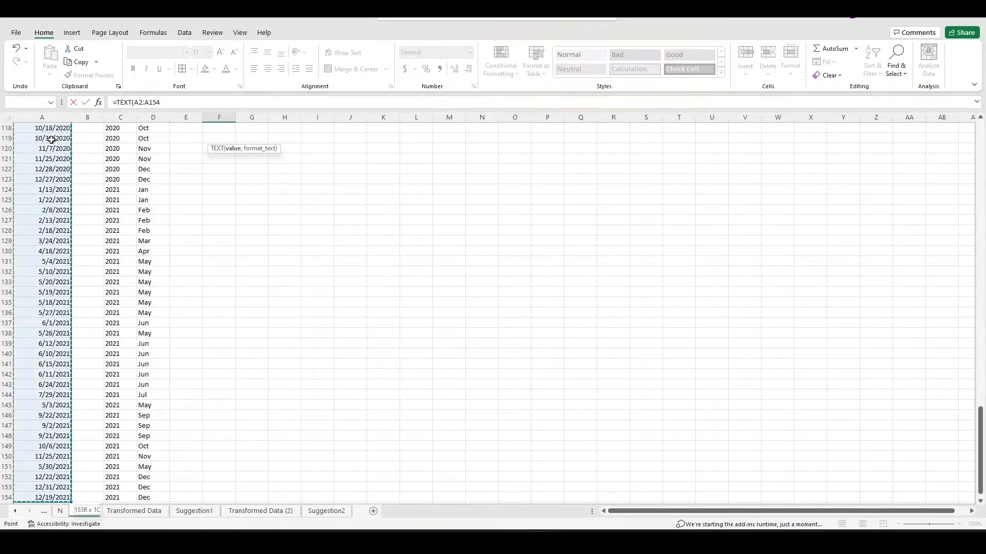
pyautogui.scroll(20, 319, 306)
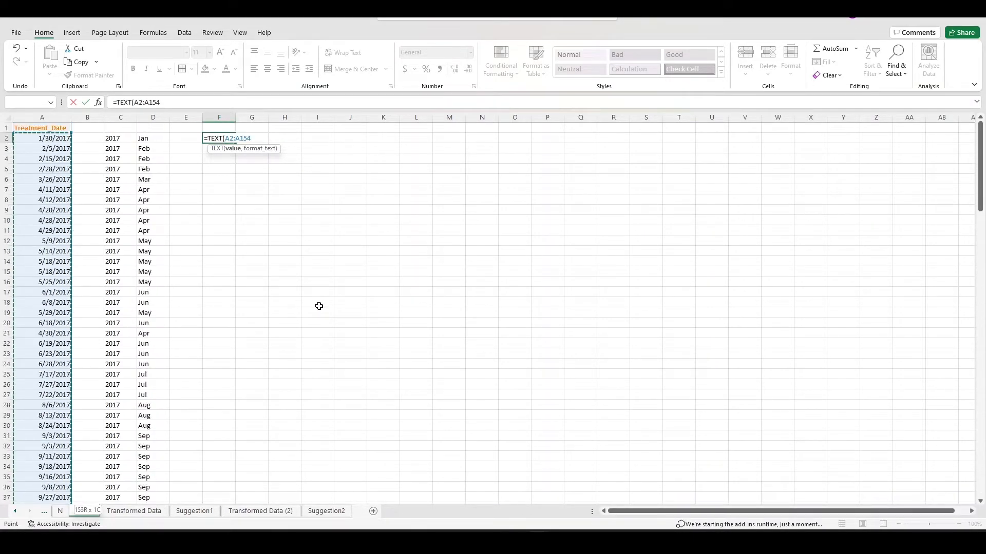
pyautogui.write(',')
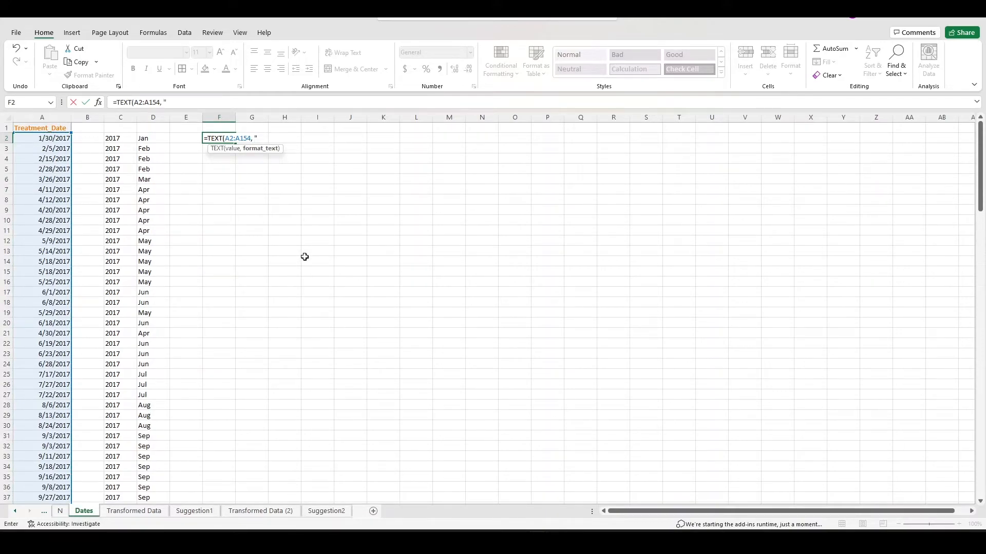
pyautogui.write(' "MMM-YYYY')
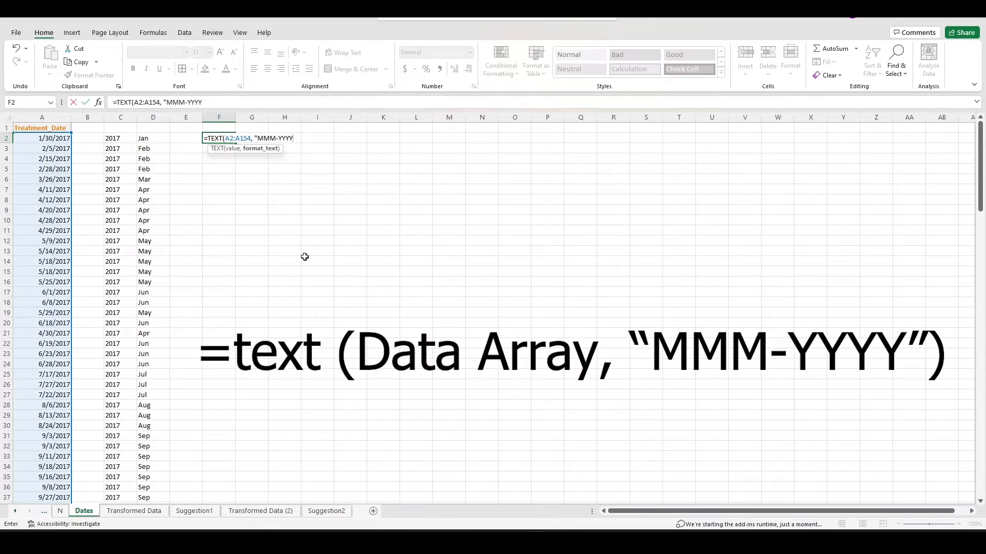
pyautogui.write('")')
pyautogui.press('Return')
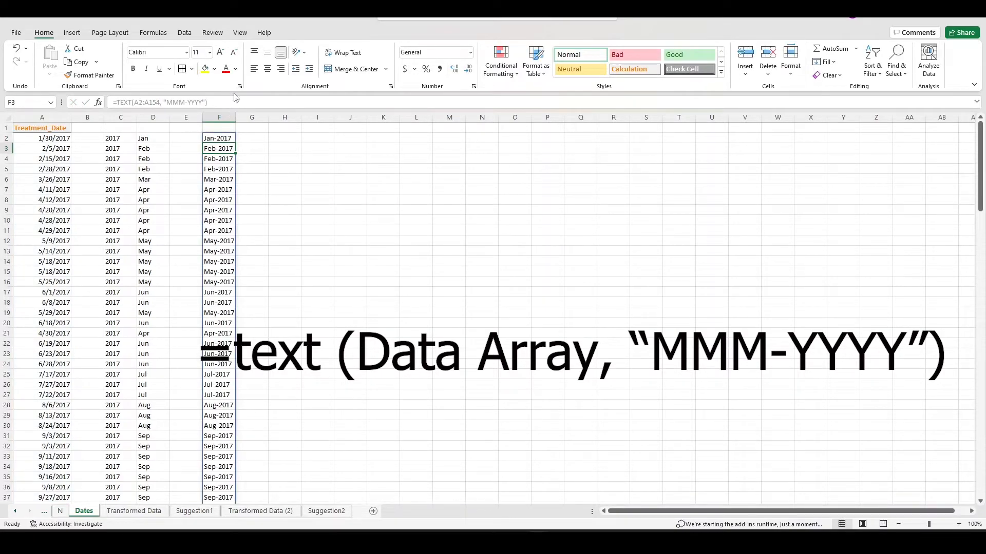
# - Run Analyze Data on the month-year values in F2:F154 and insert the suggested count PivotTable
pyautogui.click(224, 138)
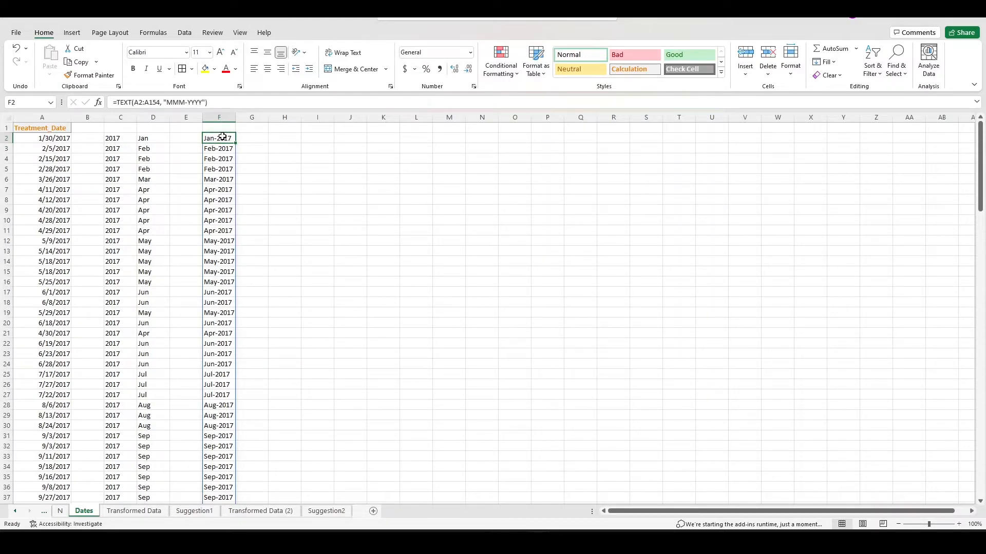
pyautogui.hotkey('ctrl', 'shift', 'Down')
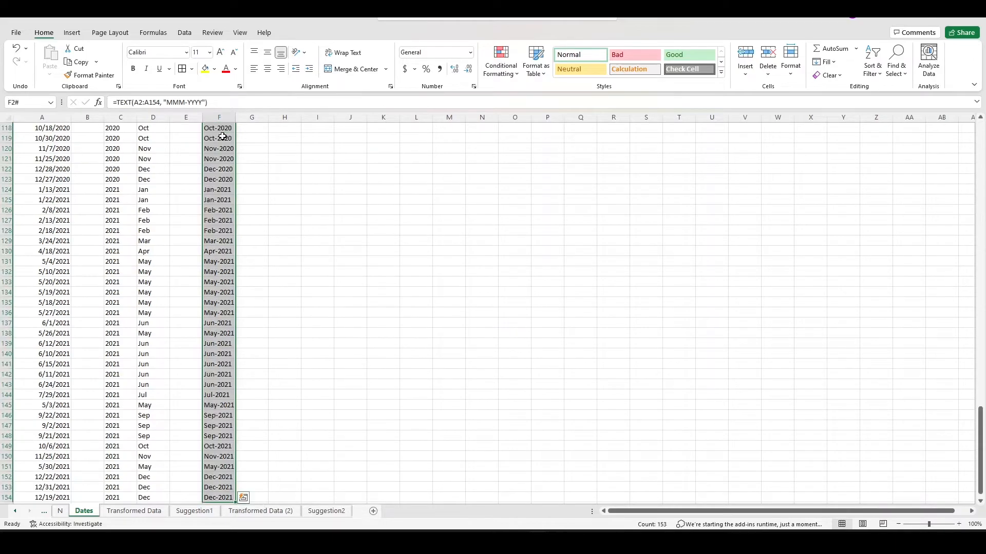
pyautogui.scroll(20, 581, 304)
pyautogui.scroll(11, 372, 240)
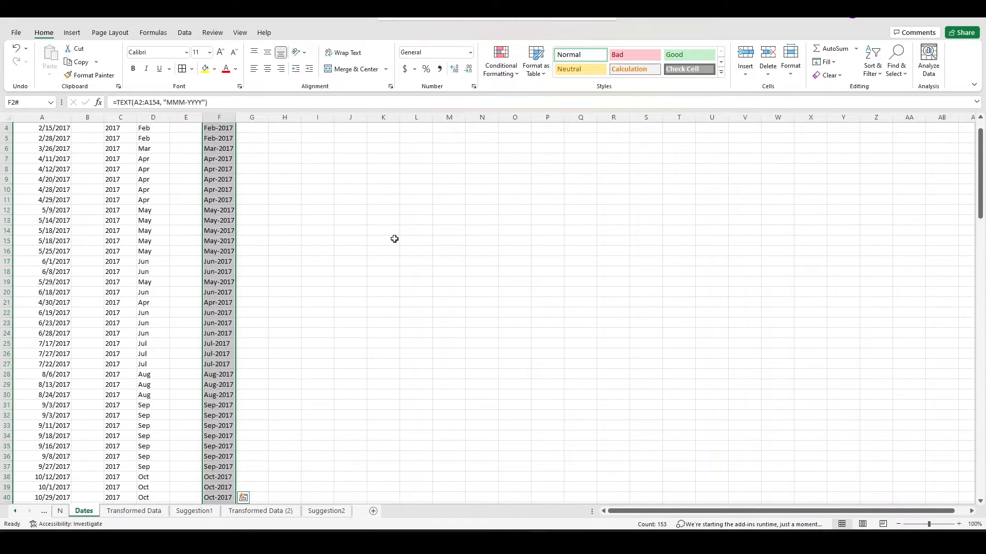
pyautogui.click(930, 61)
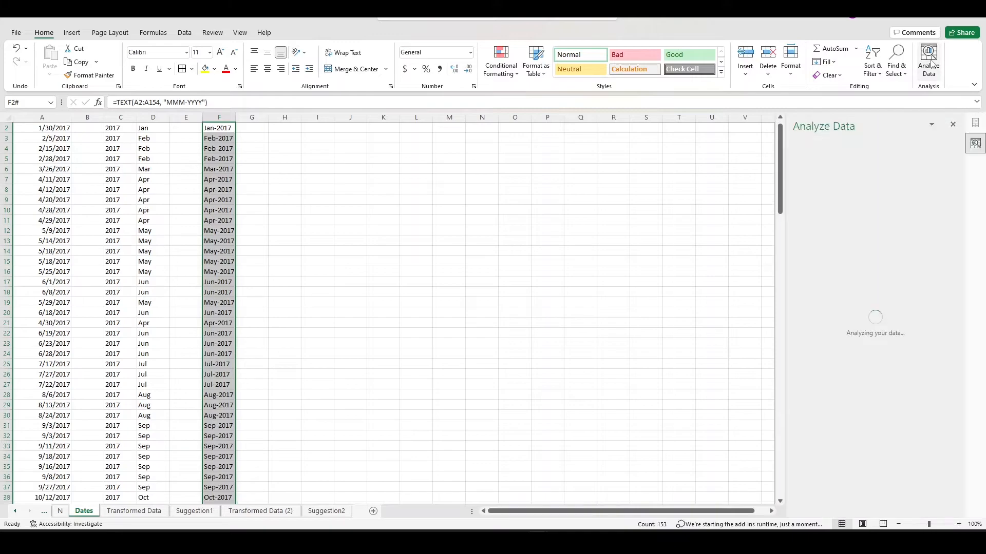
pyautogui.click(848, 285)
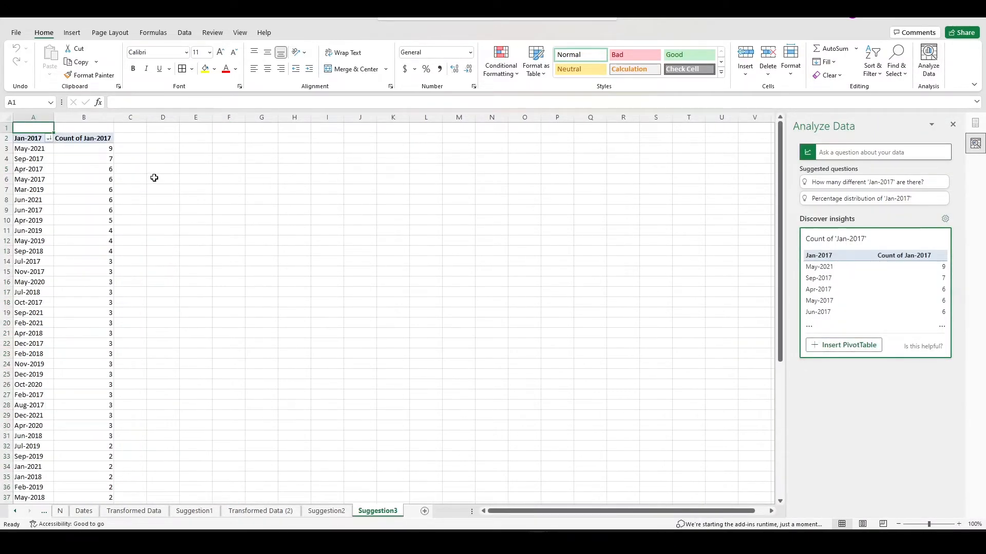
# - Copy the PivotTable's month-year and count rows A3:B57, without headers and grand total, to the range starting at E3
pyautogui.scroll(-10, 94, 236)
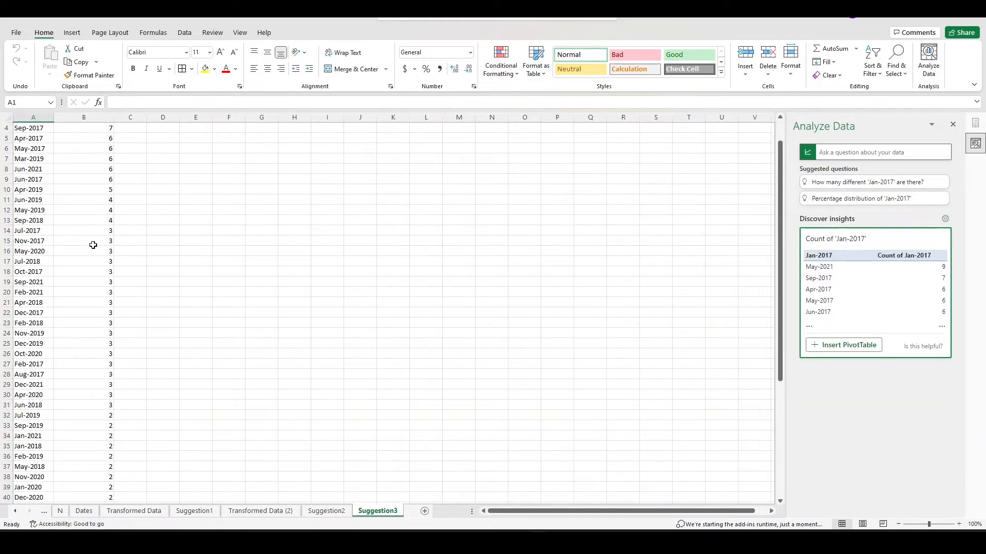
pyautogui.scroll(10, 92, 245)
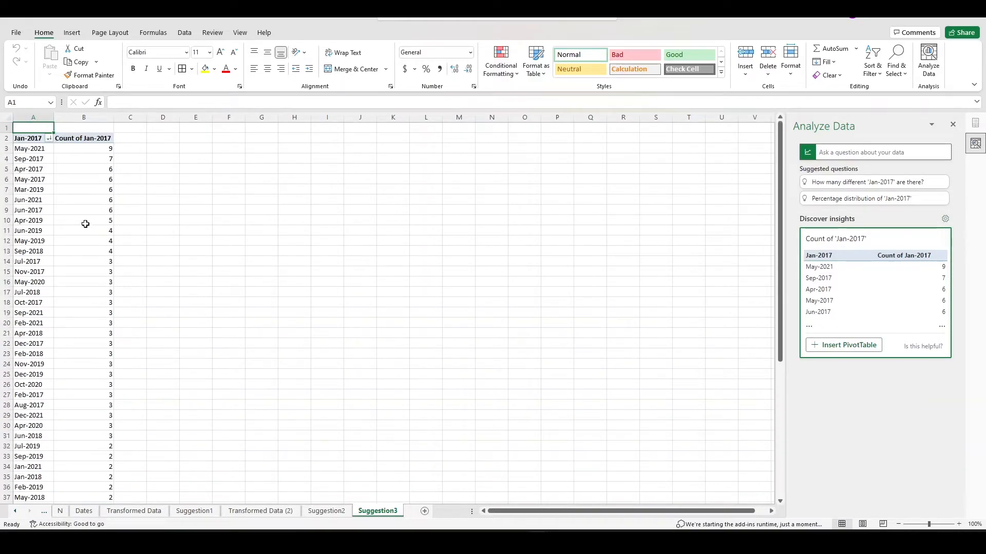
pyautogui.moveTo(24, 149); pyautogui.dragTo(97, 277)
pyautogui.moveTo(80, 393); pyautogui.dragTo(1, 148)
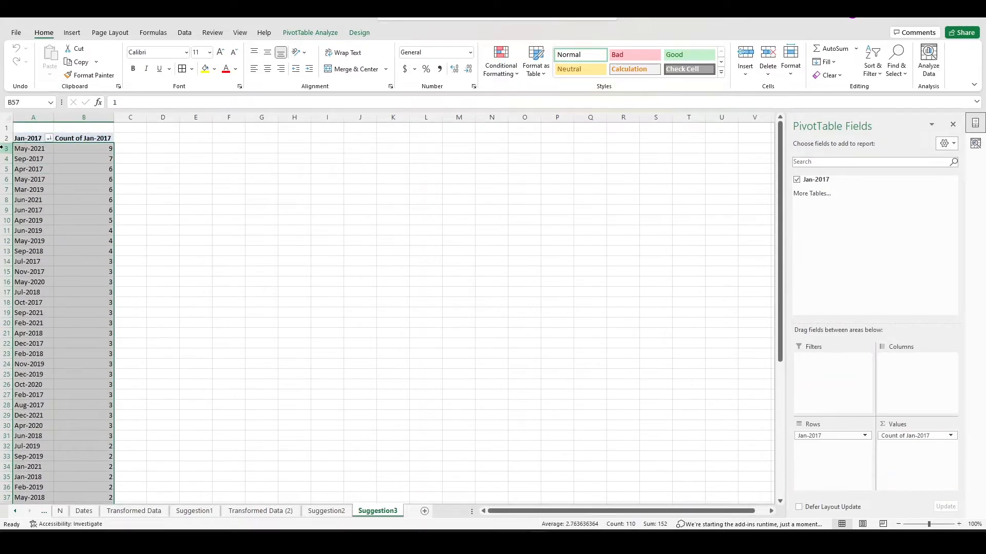
pyautogui.hotkey('ctrl', 'c')
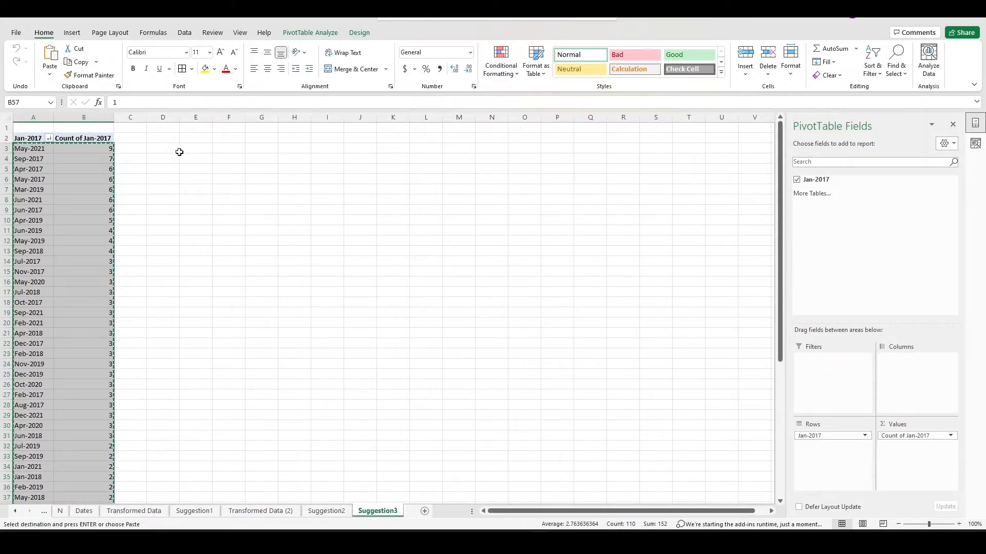
pyautogui.moveTo(191, 148); pyautogui.dragTo(221, 149)
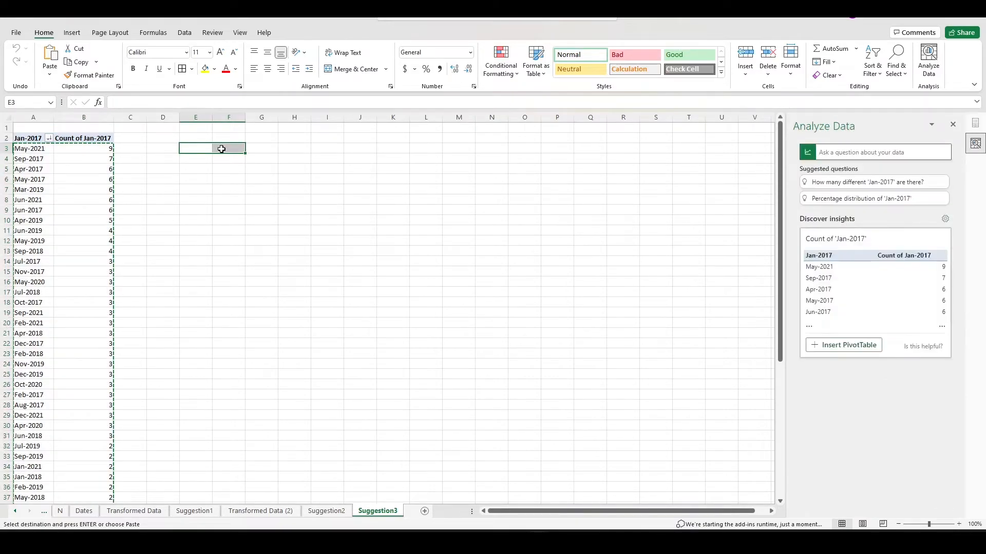
pyautogui.hotkey('ctrl', 'v')
pyautogui.scroll(-11, 284, 323)
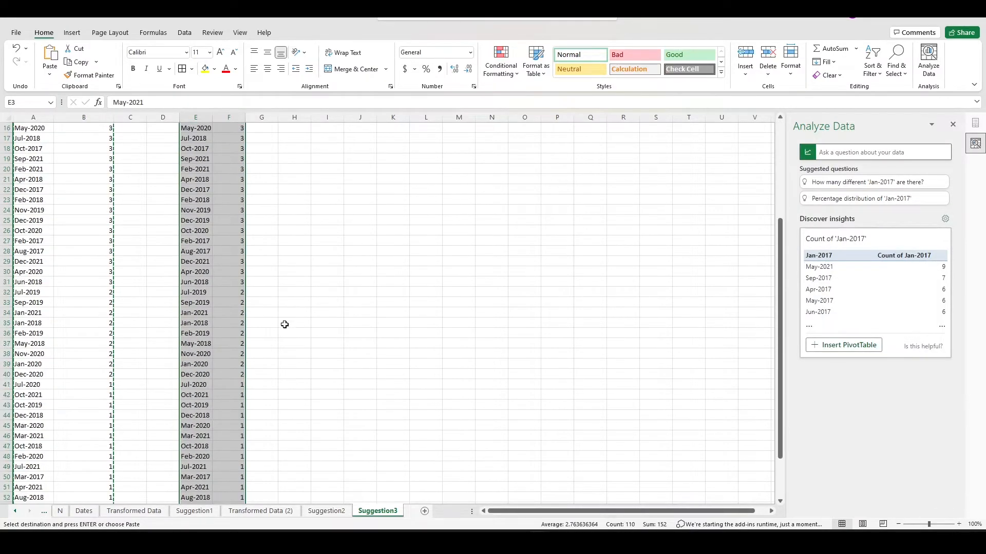
pyautogui.scroll(11, 257, 368)
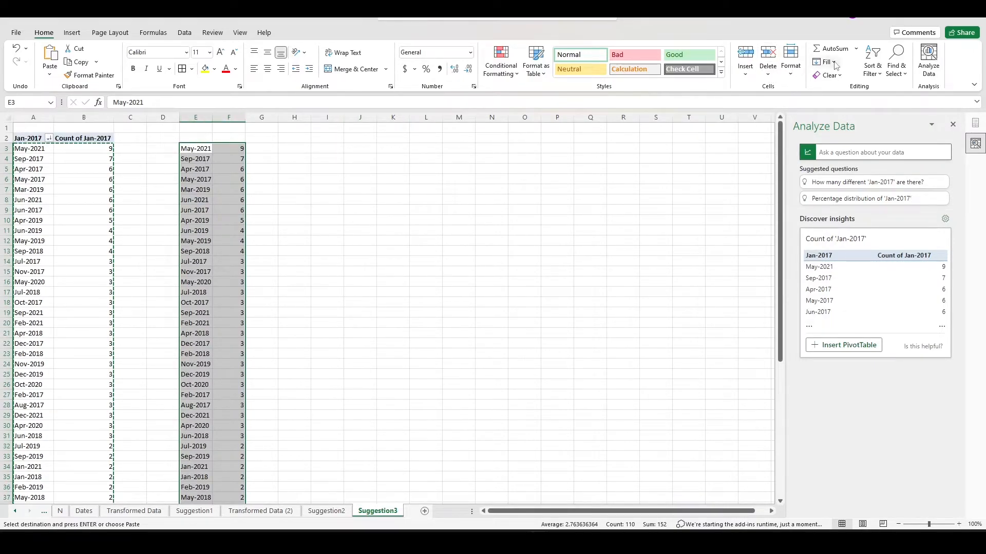
# - Sort the copied rows by column E using the custom list Jan, Feb, Mar, Apr, sorting anything that looks like a number as a number
pyautogui.click(880, 79)
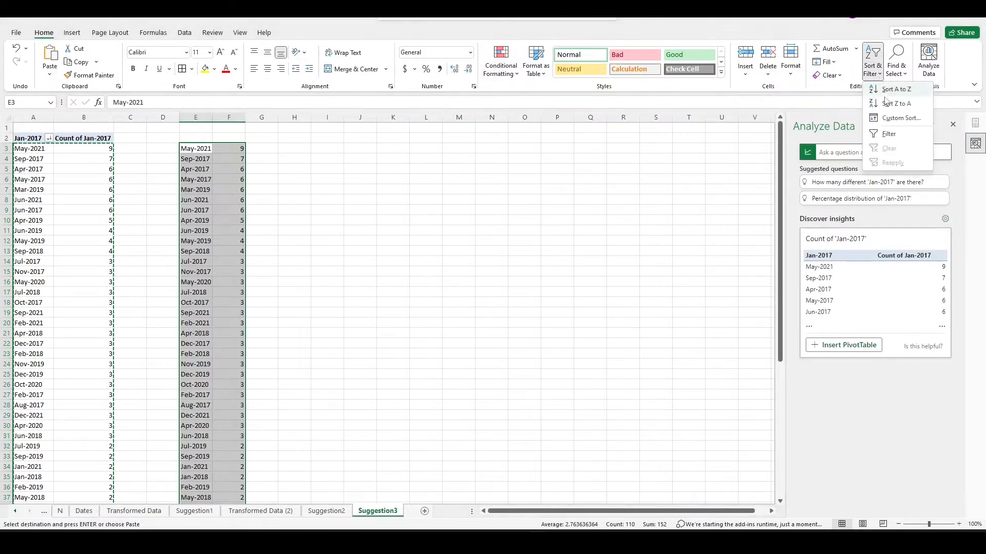
pyautogui.click(890, 122)
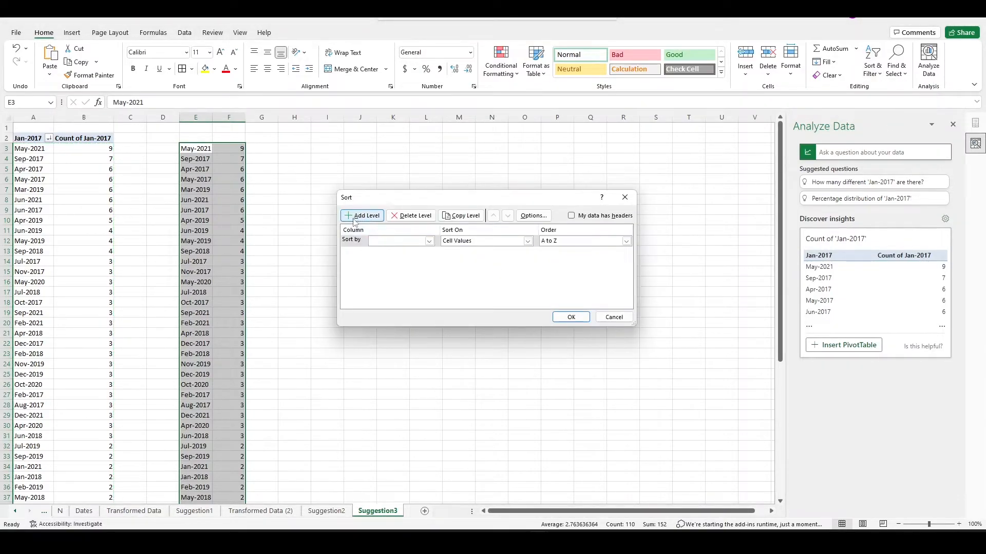
pyautogui.click(391, 241)
pyautogui.click(403, 250)
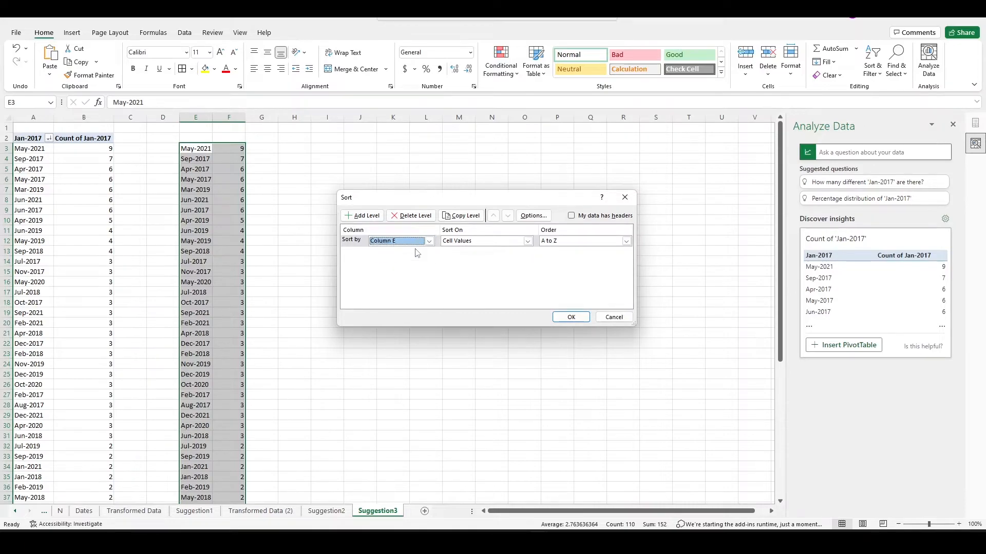
pyautogui.click(625, 241)
pyautogui.click(574, 264)
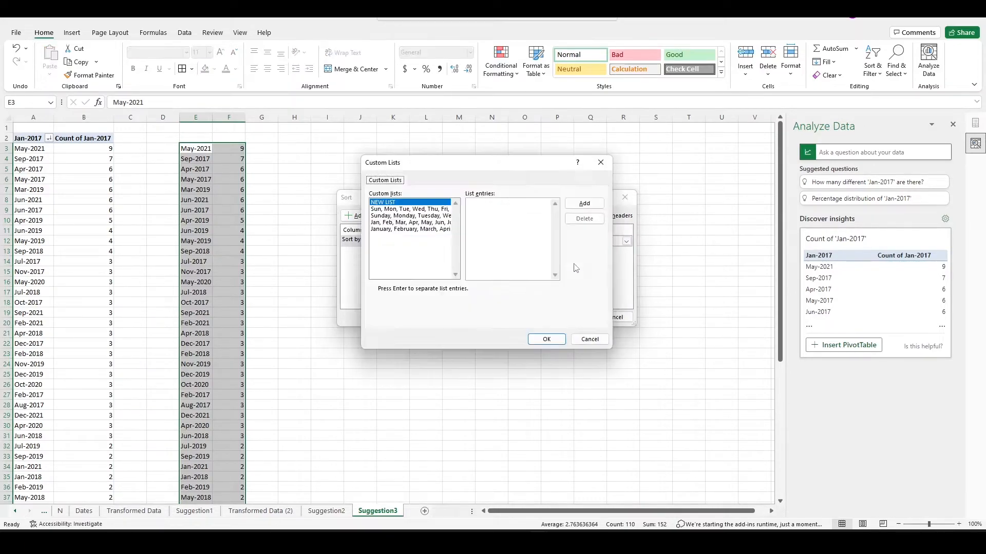
pyautogui.click(413, 222)
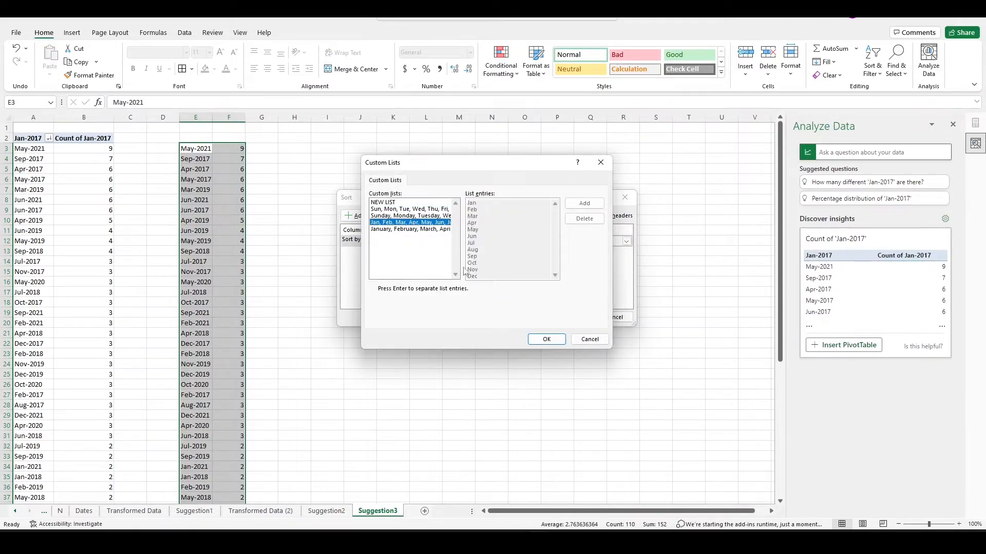
pyautogui.click(546, 339)
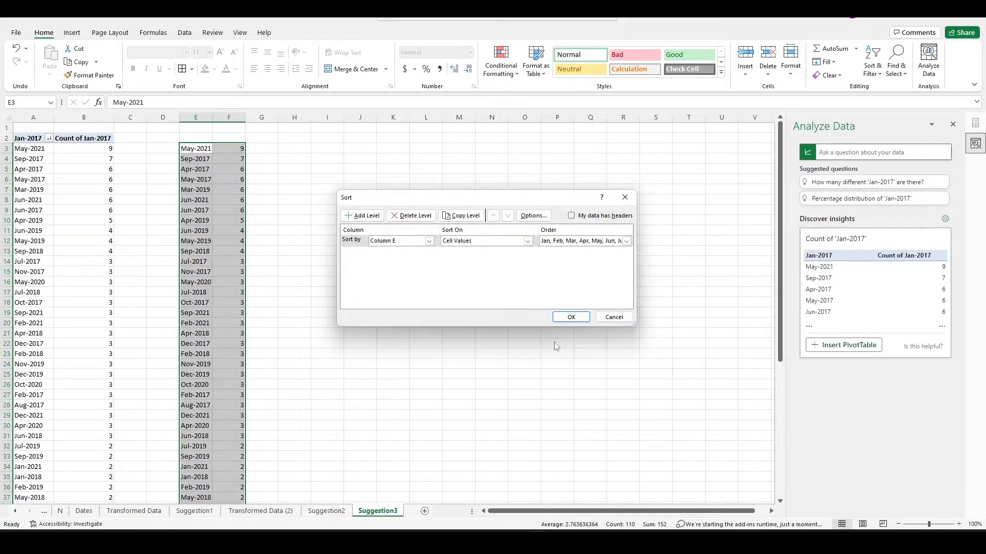
pyautogui.click(566, 314)
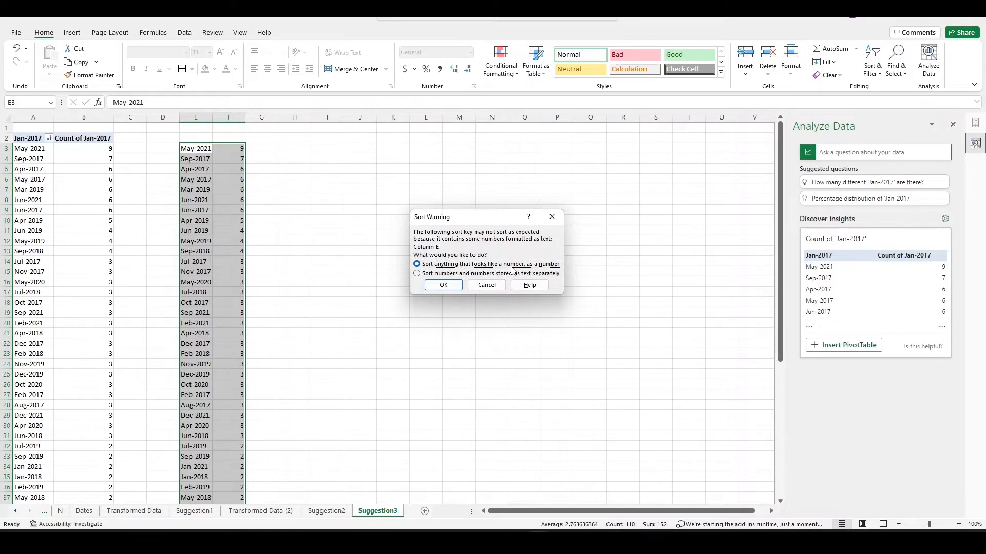
pyautogui.click(444, 286)
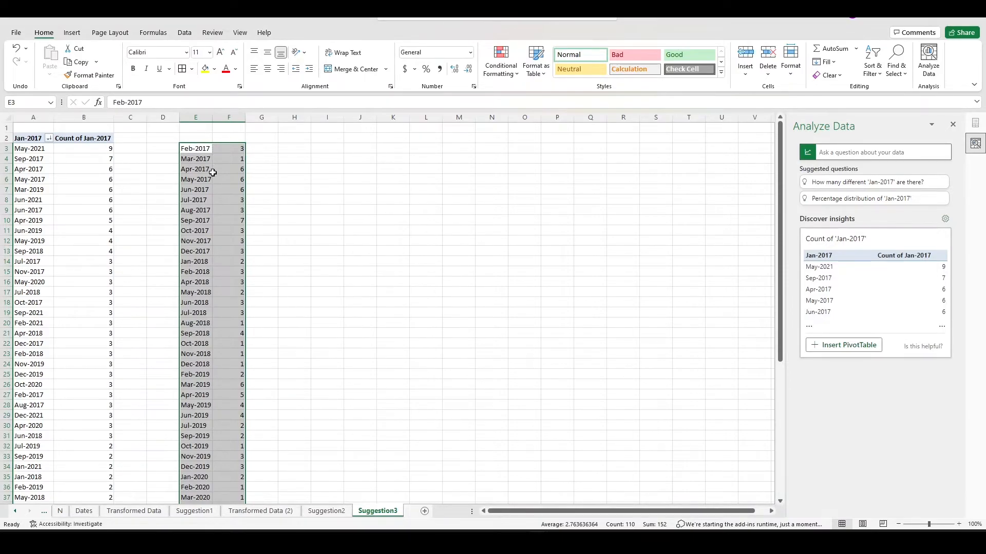
# - Try to add the missing first month by entering Jan-2017 in E2 above the sorted month-year rows
pyautogui.click(312, 203)
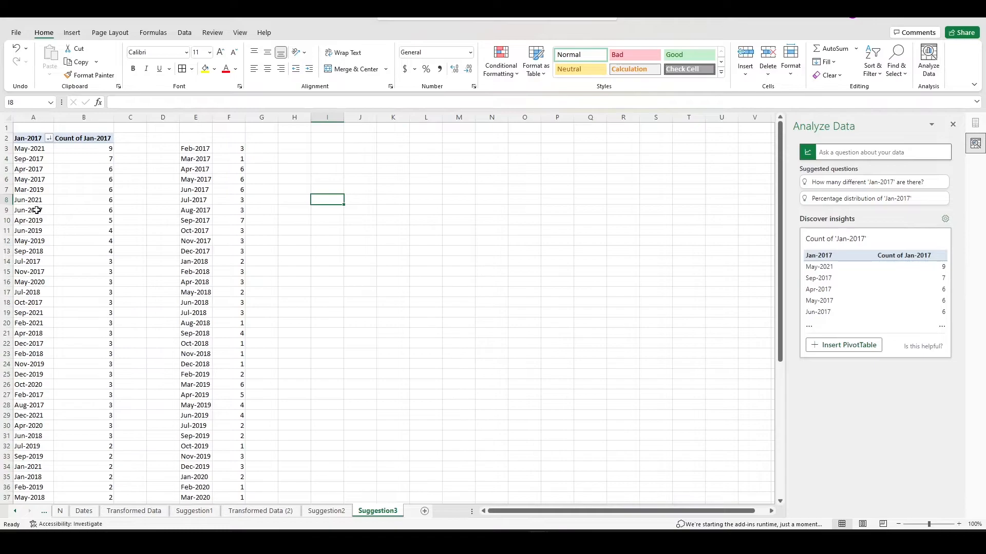
pyautogui.scroll(-11, 217, 285)
pyautogui.scroll(11, 217, 311)
pyautogui.click(197, 139)
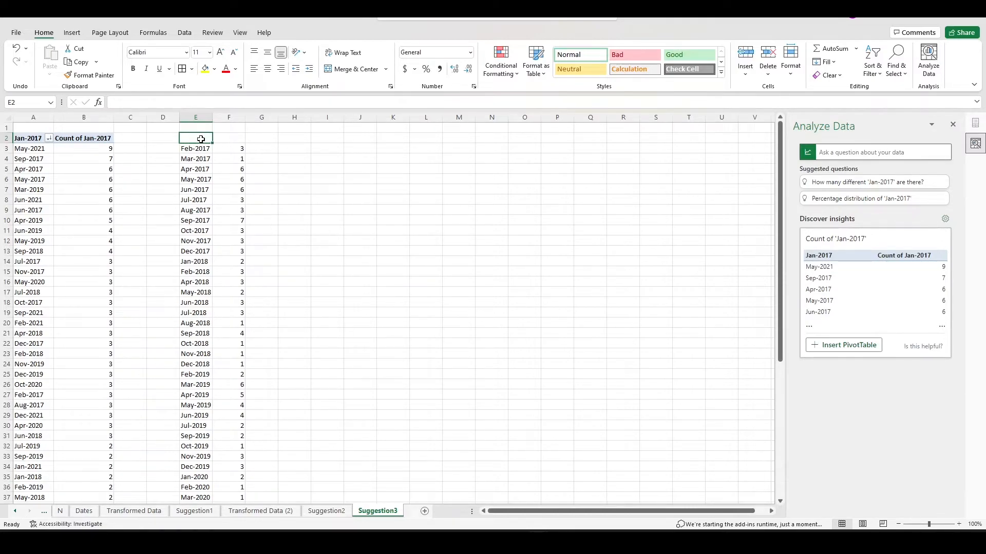
pyautogui.doubleClick(201, 139)
pyautogui.write('Jan-2018')
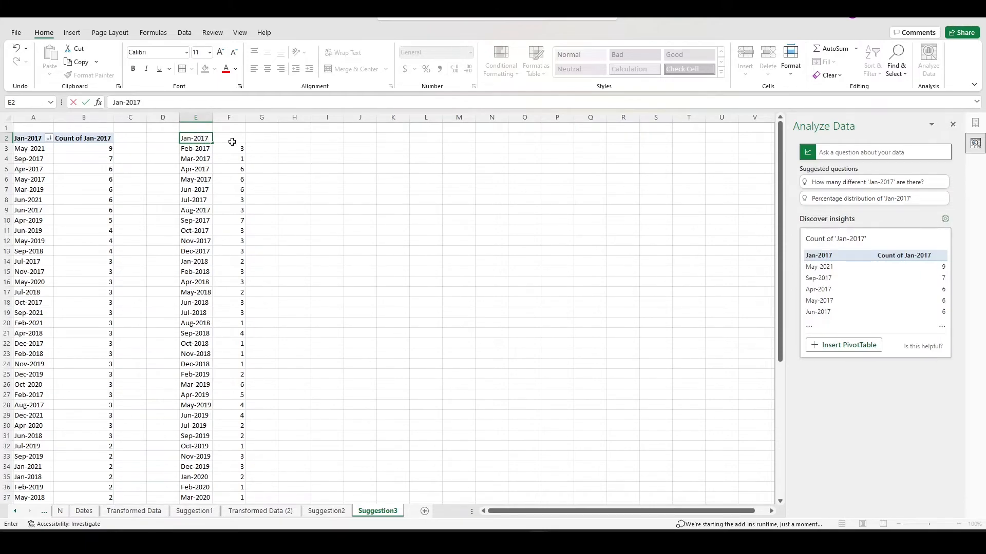
pyautogui.click(232, 142)
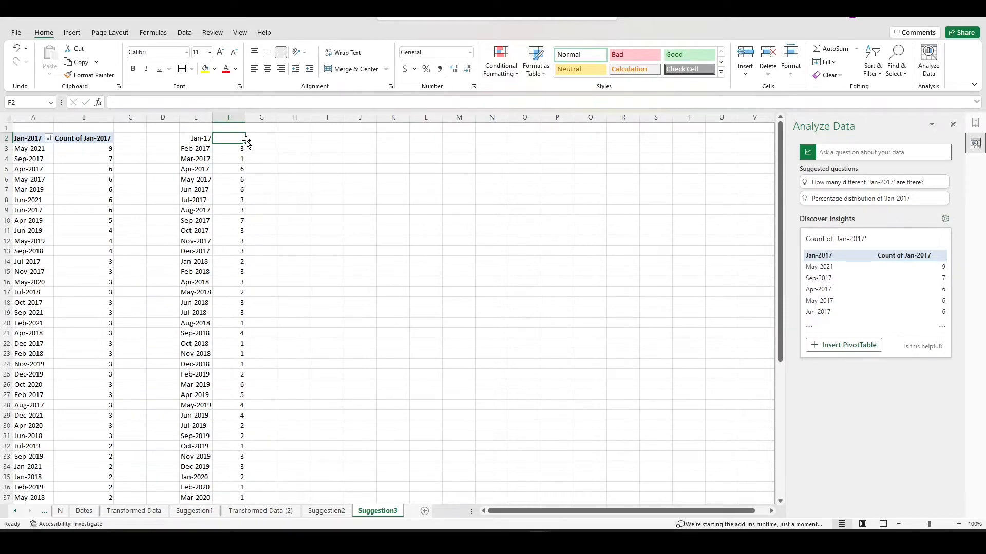
# - Format column E, which holds the sorted month-year values, as Text
pyautogui.click(196, 118)
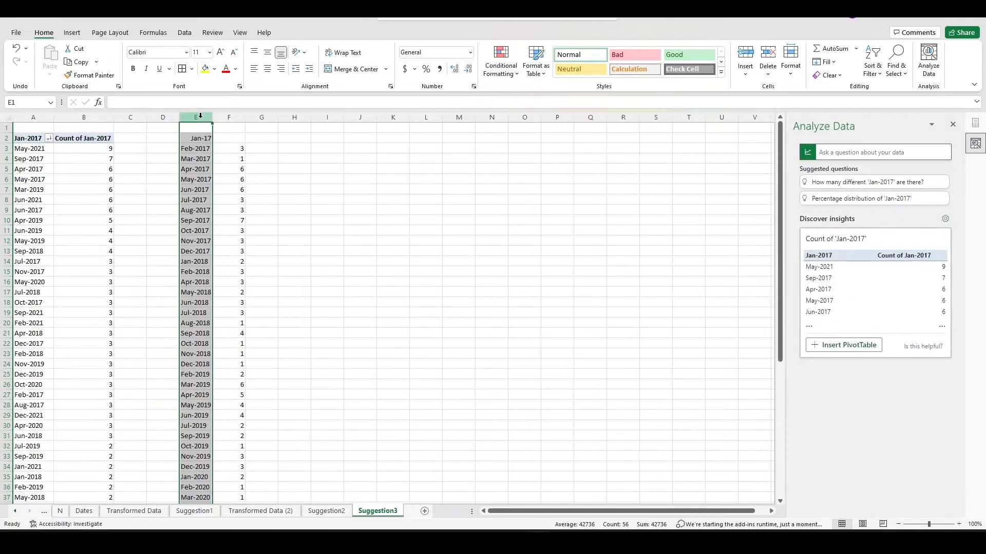
pyautogui.click(470, 53)
pyautogui.click(421, 321)
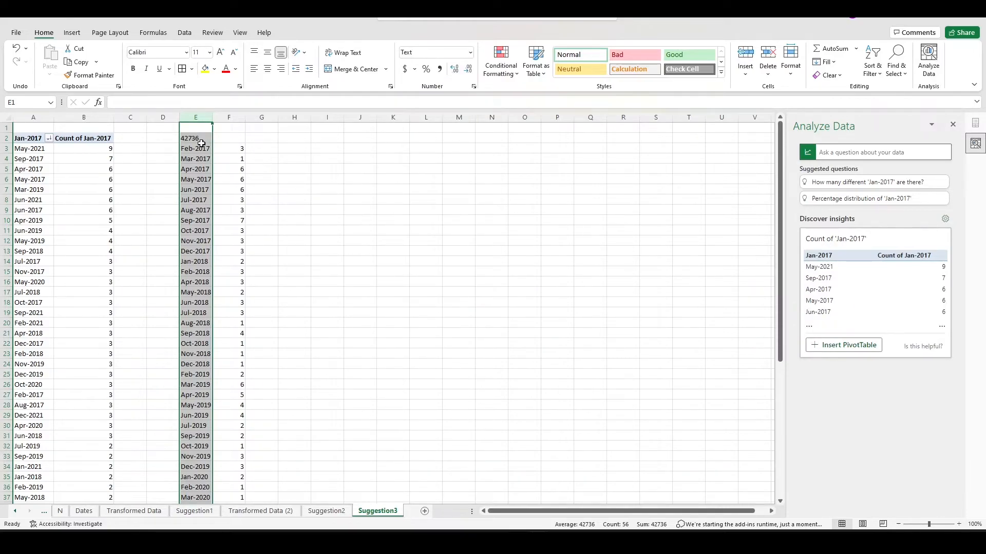
pyautogui.click(200, 142)
pyautogui.hotkey('ctrl', 'Down')
pyautogui.scroll(9, 192, 245)
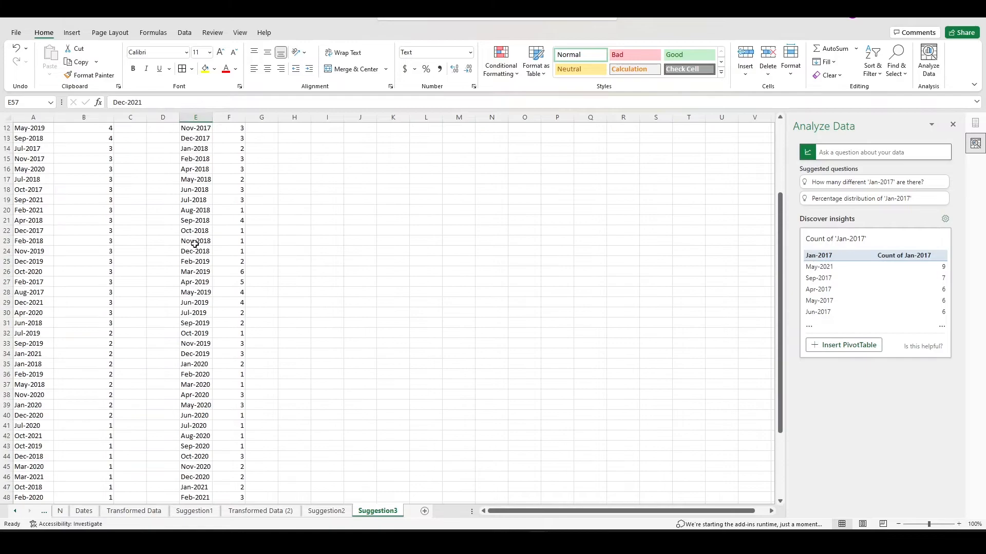
# - Replace the content of E2 with Jan-2017 and enter a count of 0 in F2
pyautogui.click(201, 138)
pyautogui.doubleClick(204, 138)
pyautogui.press('BackSpace')
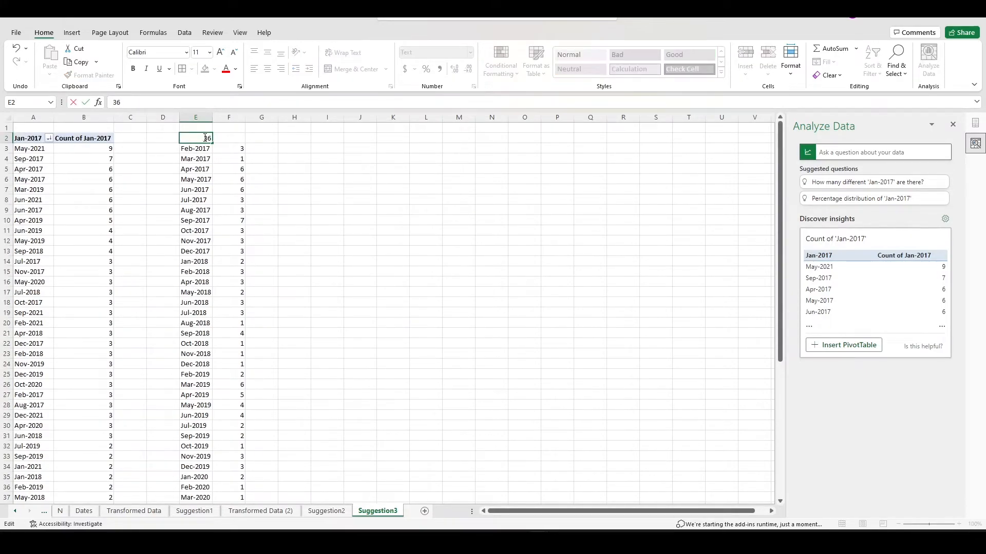
pyautogui.write('Jan-2017')
pyautogui.click(229, 137)
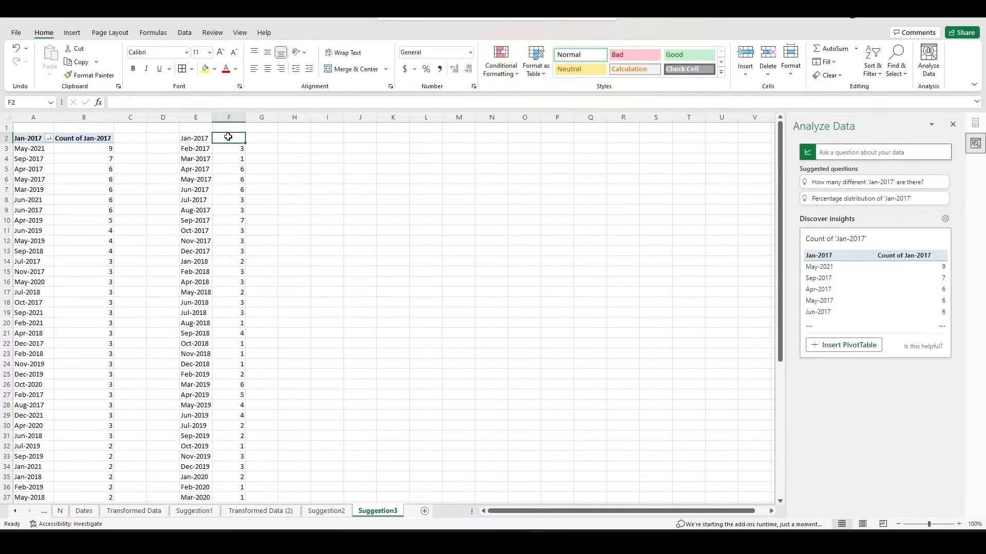
pyautogui.write('0')
pyautogui.click(299, 171)
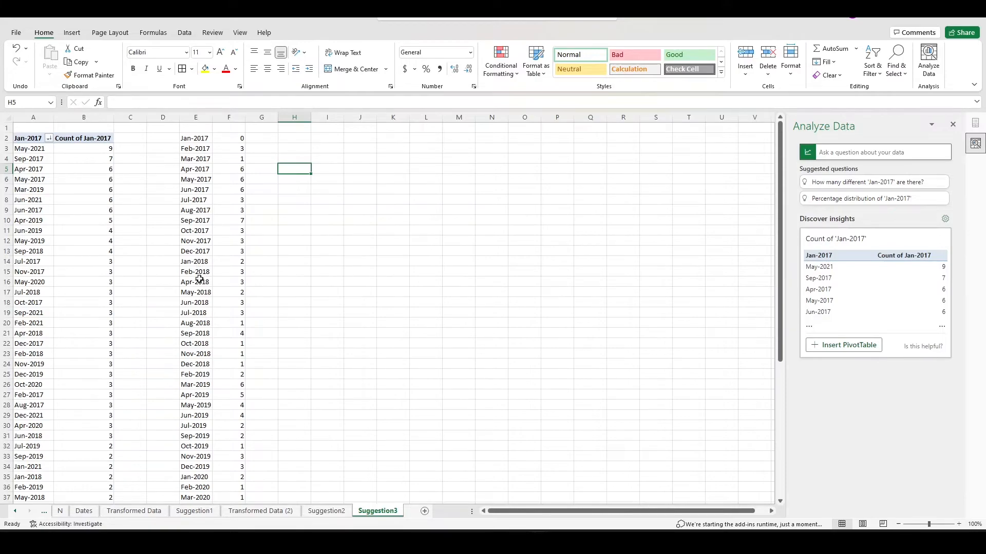
# - Label the sorted columns by entering the header Month-Year in E1 and N in F1
pyautogui.scroll(-5, 200, 280)
pyautogui.scroll(-4, 202, 280)
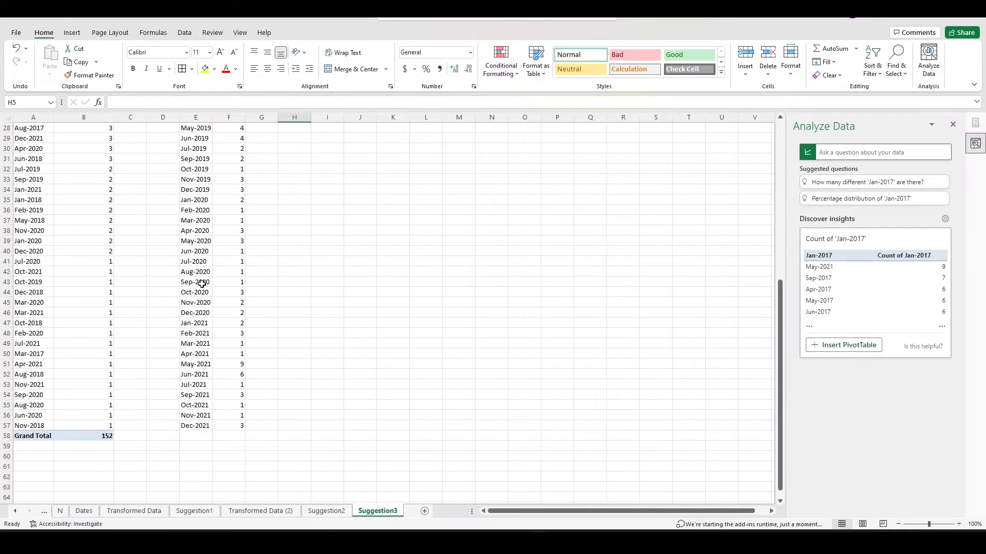
pyautogui.scroll(9, 202, 349)
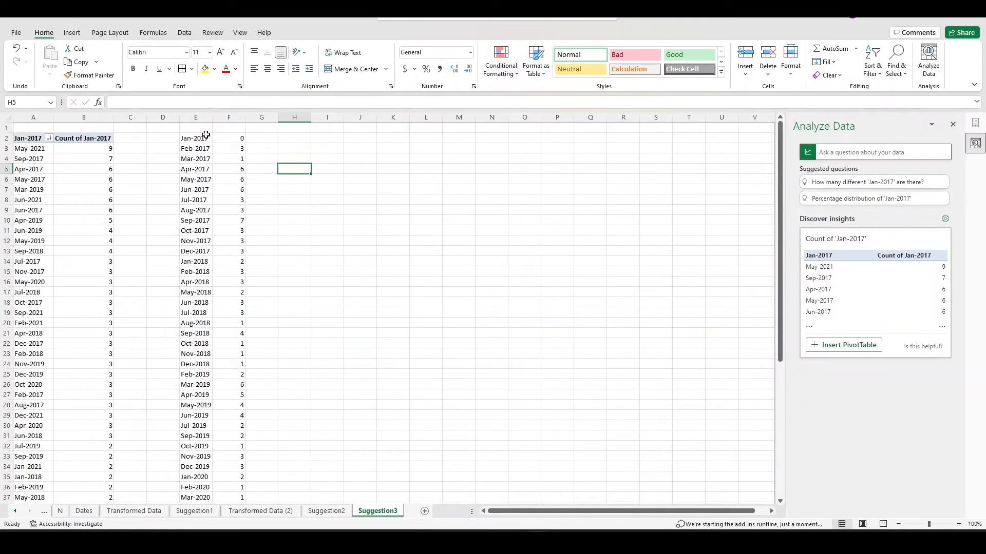
pyautogui.click(199, 117)
pyautogui.doubleClick(202, 125)
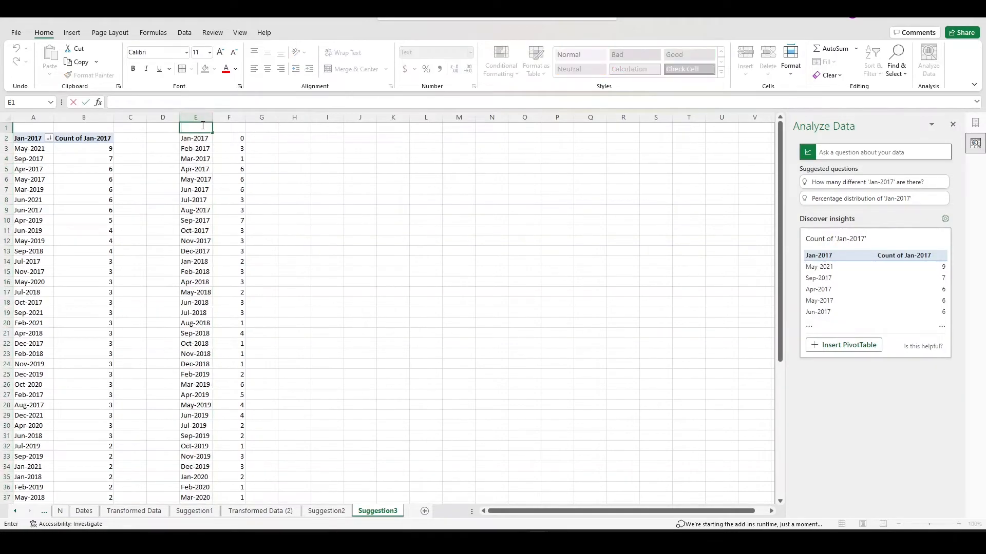
pyautogui.write('Month-Year')
pyautogui.press('Tab')
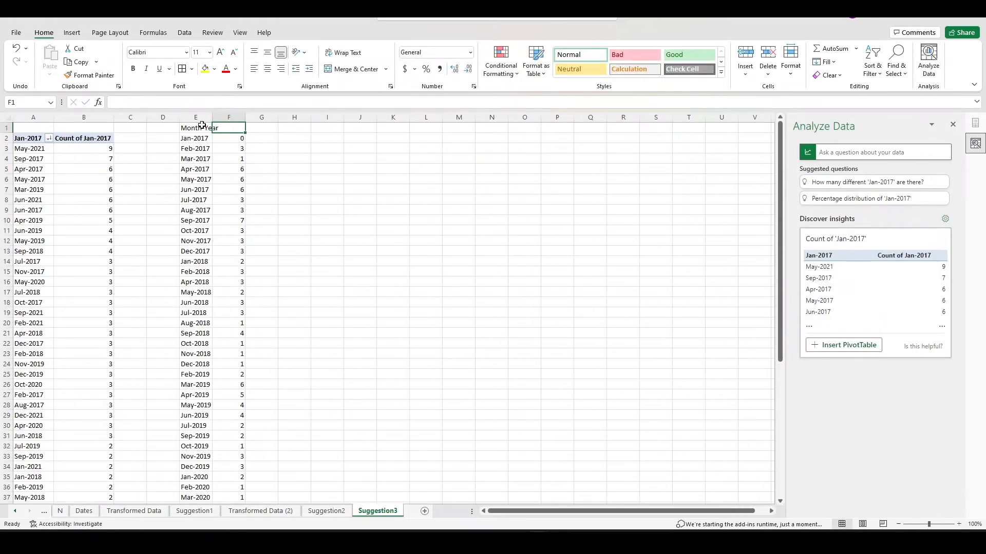
pyautogui.write('N')
pyautogui.click(273, 150)
# - Insert an X Y (Scatter) chart of the N counts from columns E:F and place it beside the month-year table
pyautogui.moveTo(196, 117); pyautogui.dragTo(219, 120)
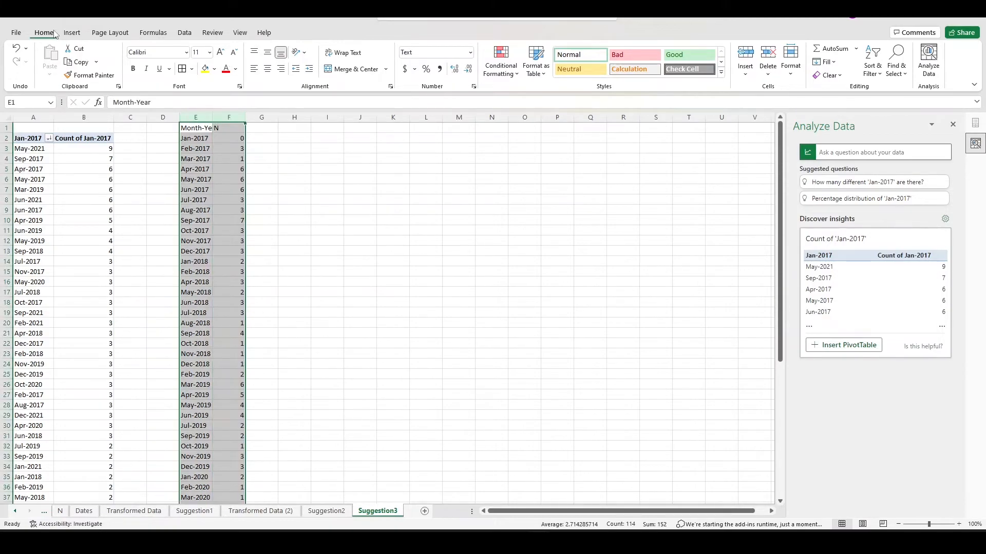
pyautogui.click(71, 33)
pyautogui.click(363, 62)
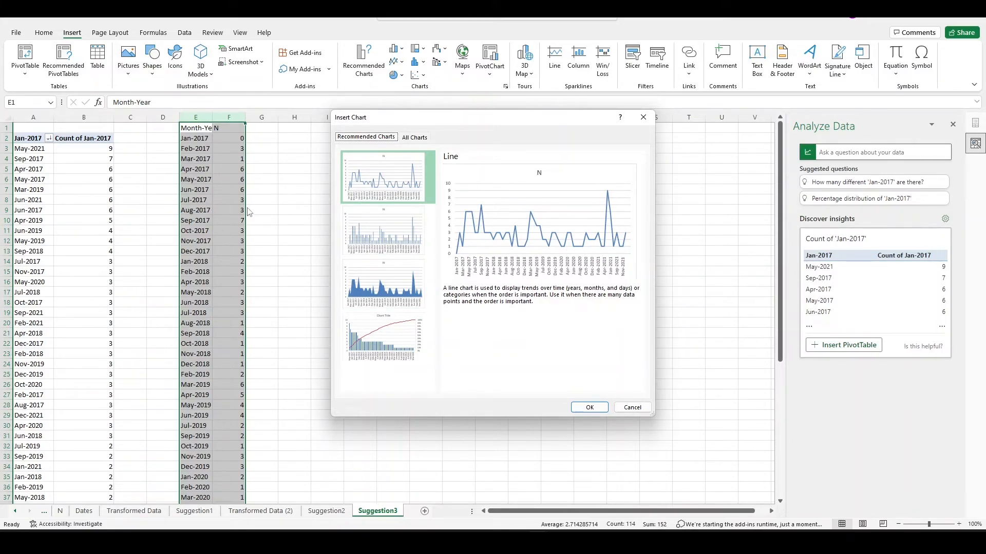
pyautogui.click(385, 195)
pyautogui.click(415, 138)
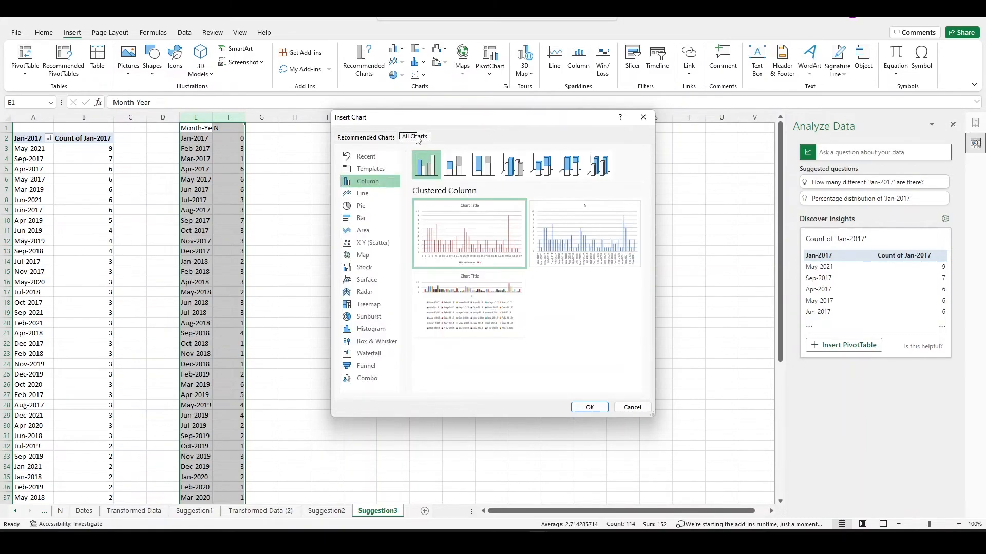
pyautogui.click(373, 244)
pyautogui.moveTo(553, 246)
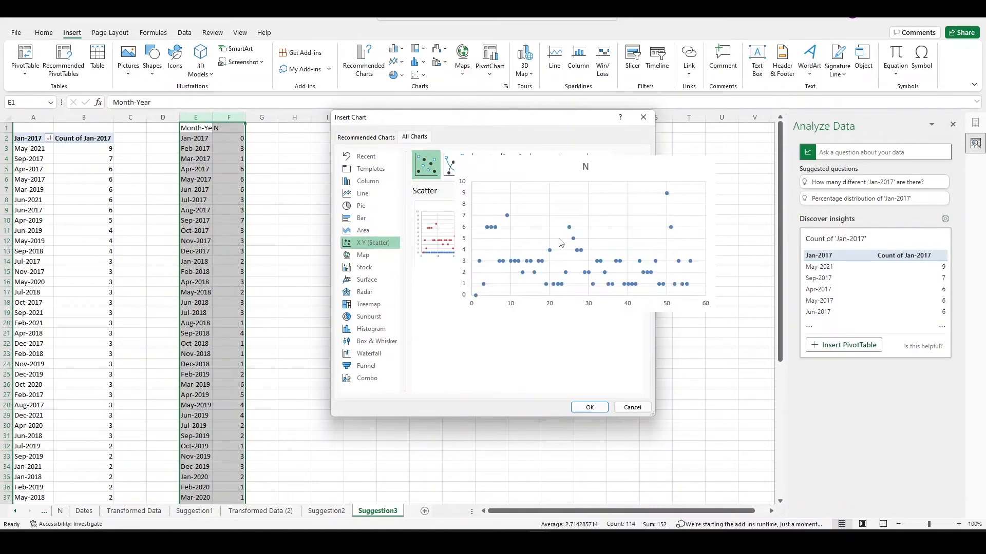
pyautogui.click(589, 408)
pyautogui.moveTo(434, 258); pyautogui.dragTo(514, 206)
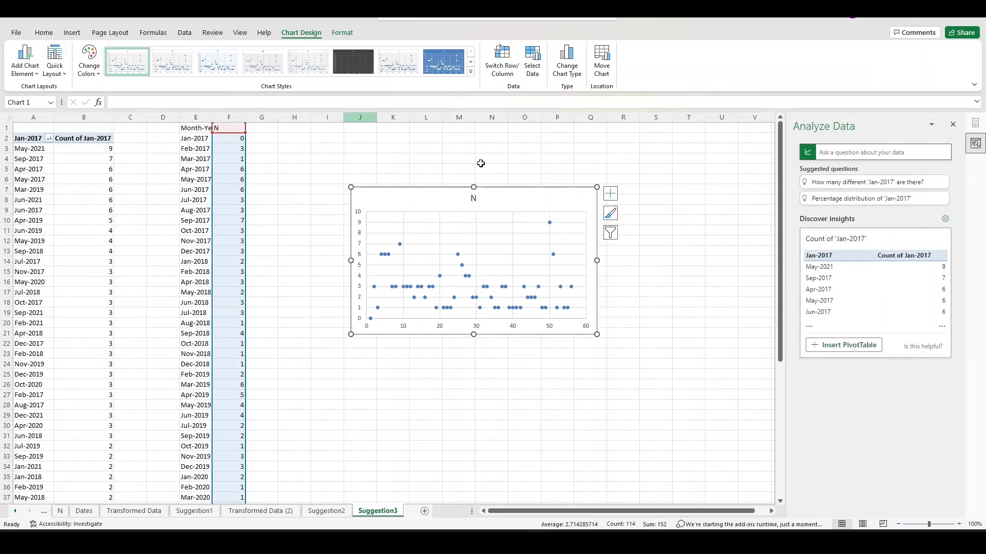
# - Add a linear trendline to the month-year scatter chart
pyautogui.click(610, 198)
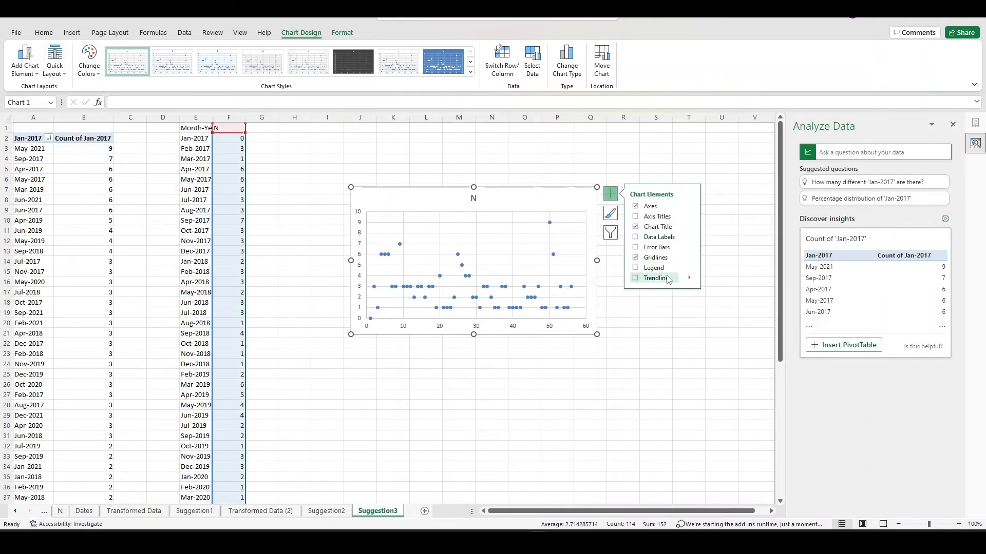
pyautogui.click(645, 279)
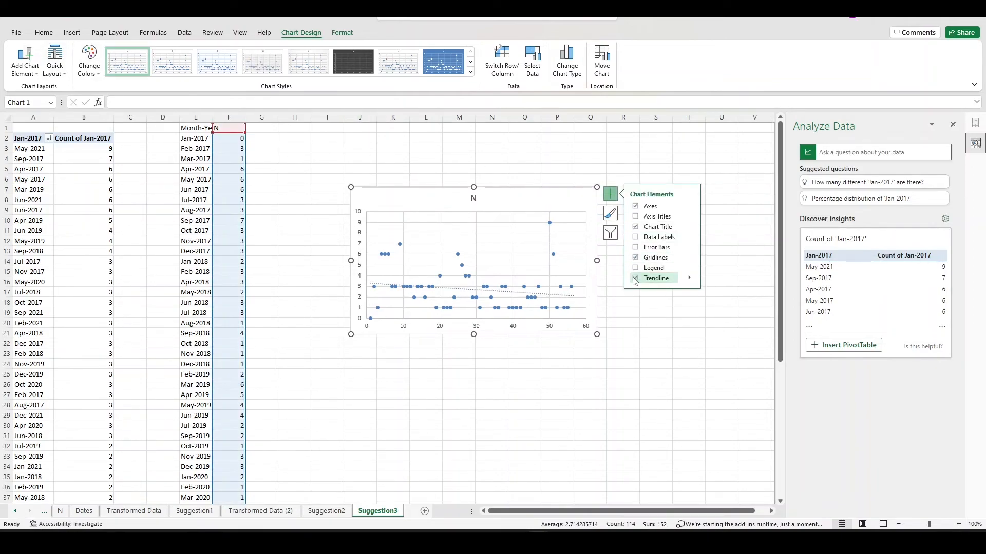
pyautogui.click(689, 279)
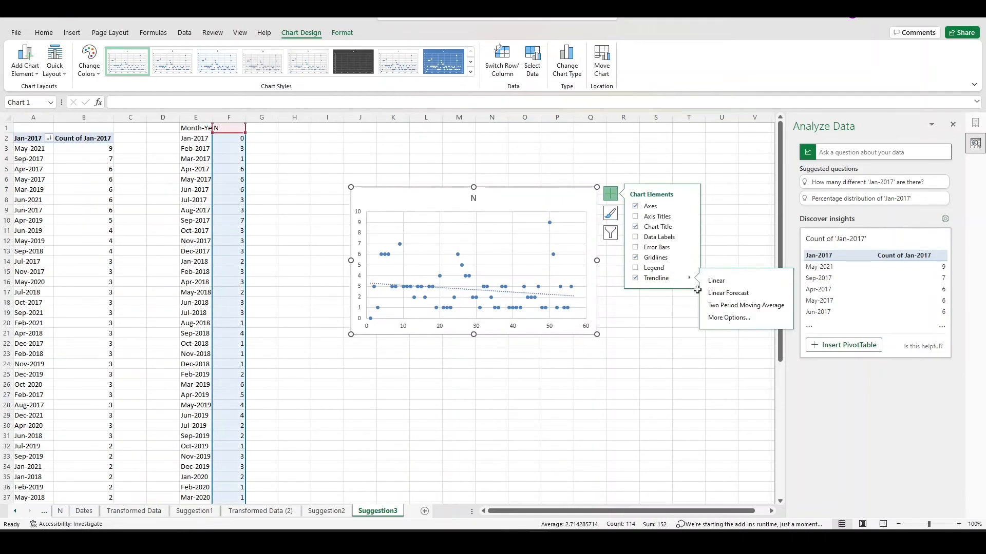
pyautogui.click(671, 313)
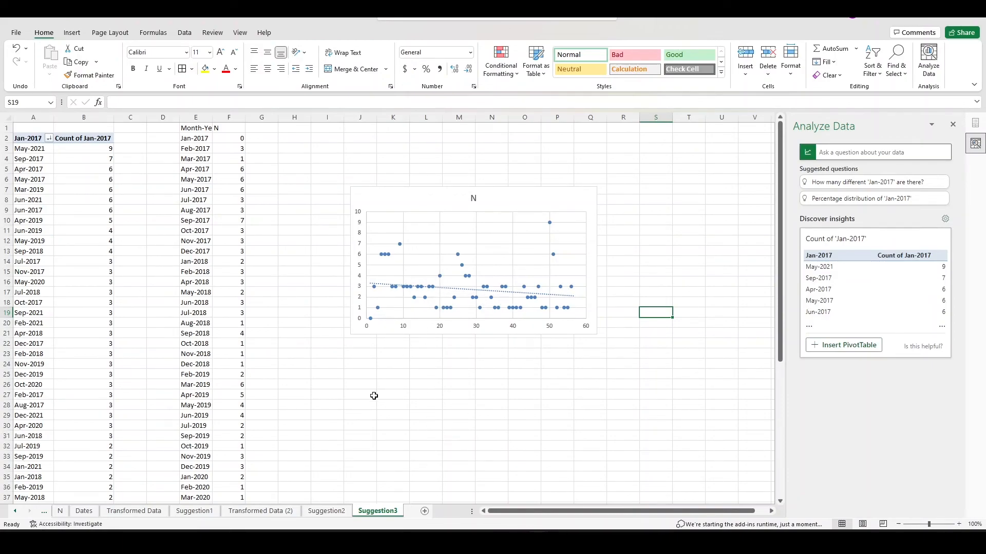
# - Review the monthly chart, the yearly count table, the Dates sheet formulas and the source data on the 5 year Pogo Stick Injuries sheet
pyautogui.click(331, 511)
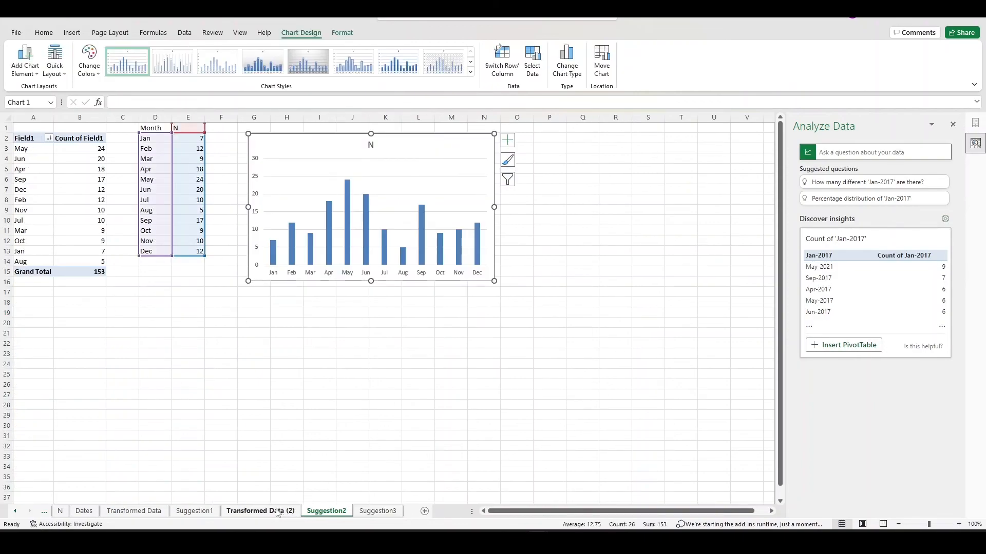
pyautogui.click(380, 511)
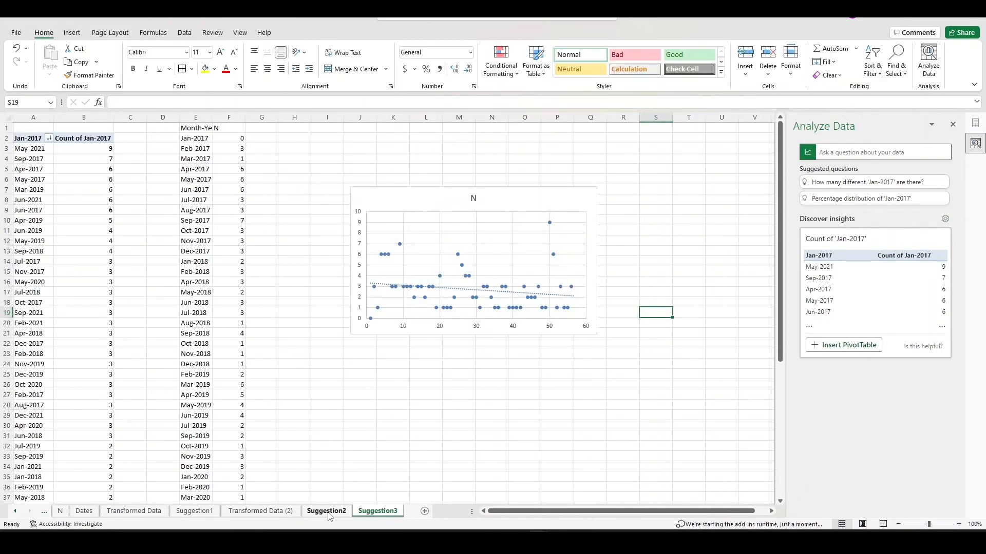
pyautogui.click(329, 512)
pyautogui.click(260, 512)
pyautogui.click(194, 512)
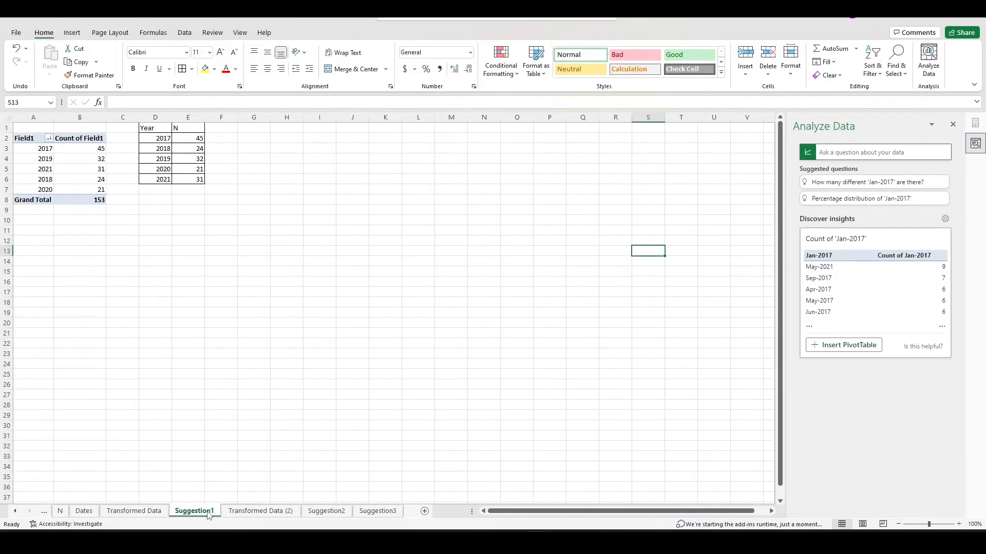
pyautogui.click(137, 512)
pyautogui.click(86, 512)
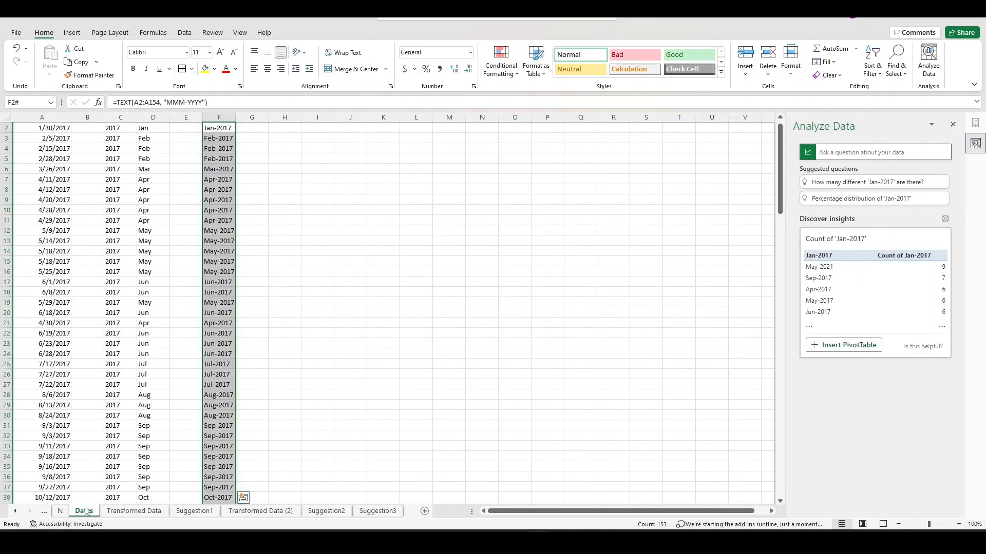
pyautogui.scroll(1, 187, 219)
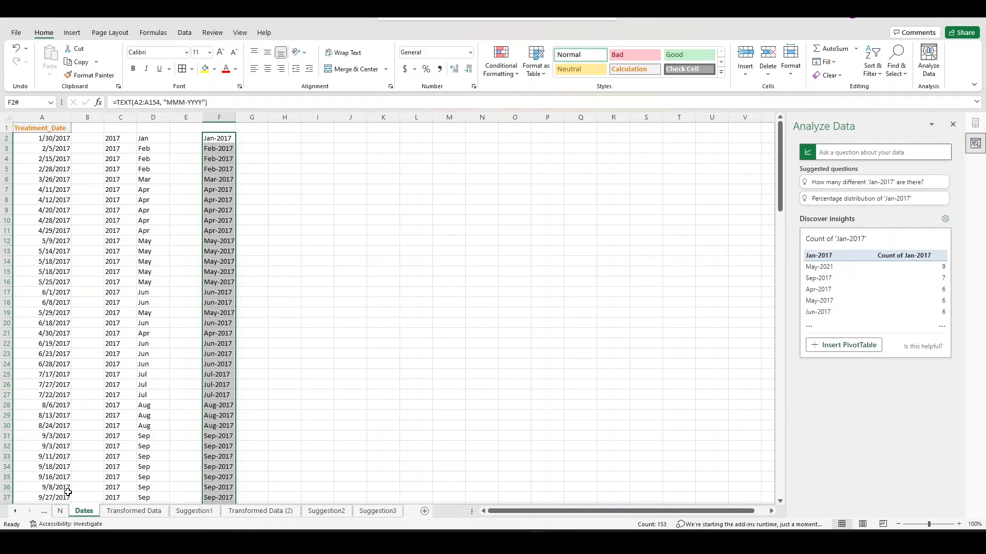
pyautogui.click(16, 511)
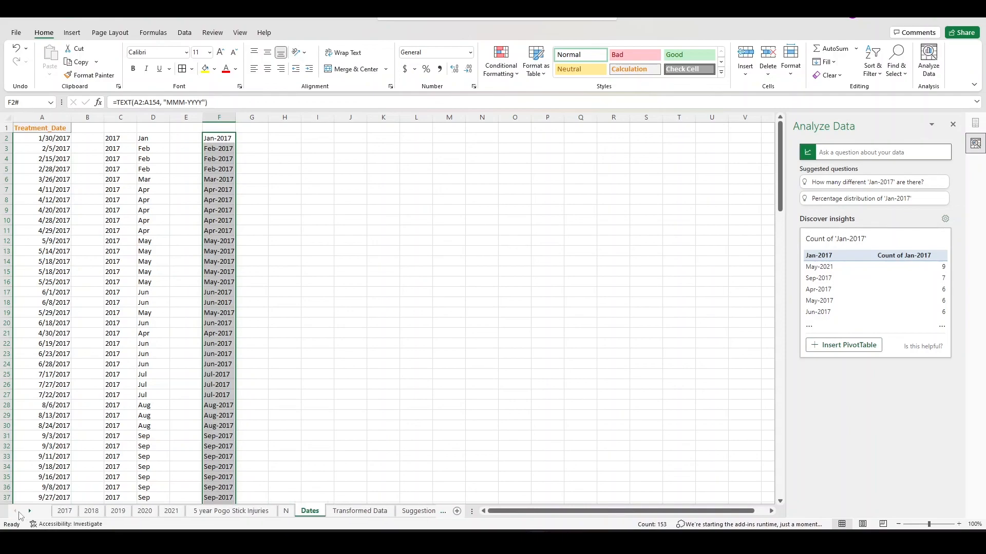
pyautogui.click(231, 511)
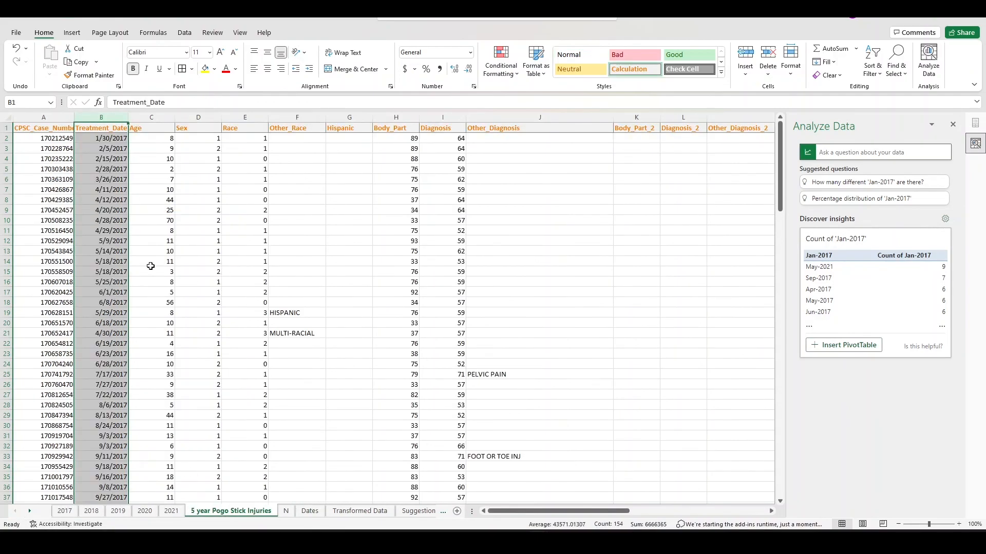